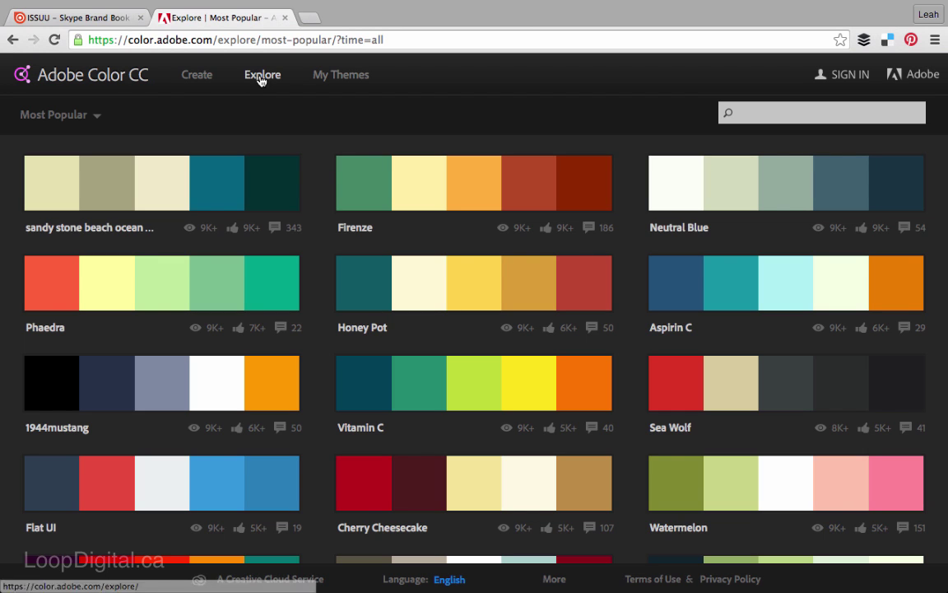
Step: Scroll through the Most Popular palettes, then switch to the Skype Brand Book's colours page on ISSUU
left_click(98, 119)
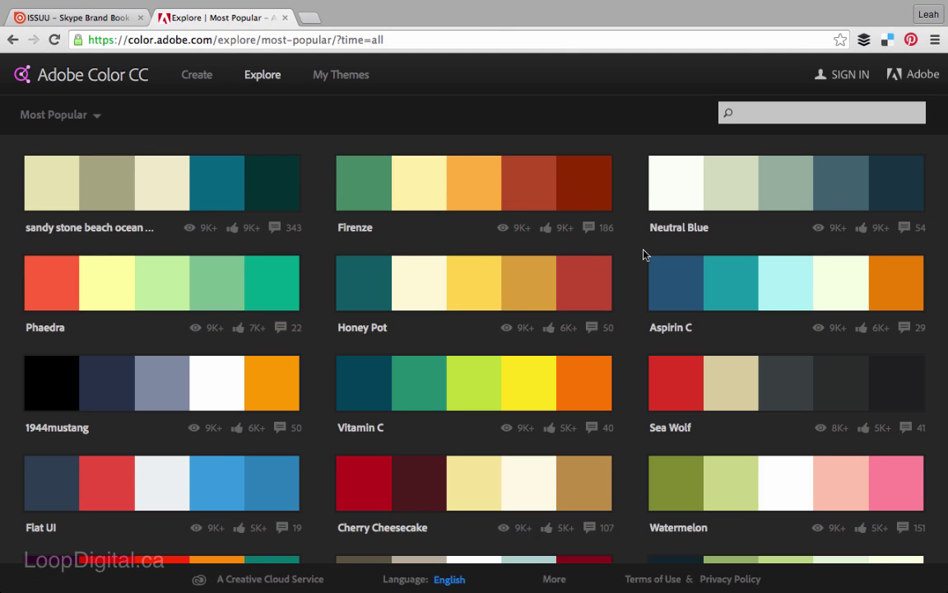
scroll(639, 299, "down", 2)
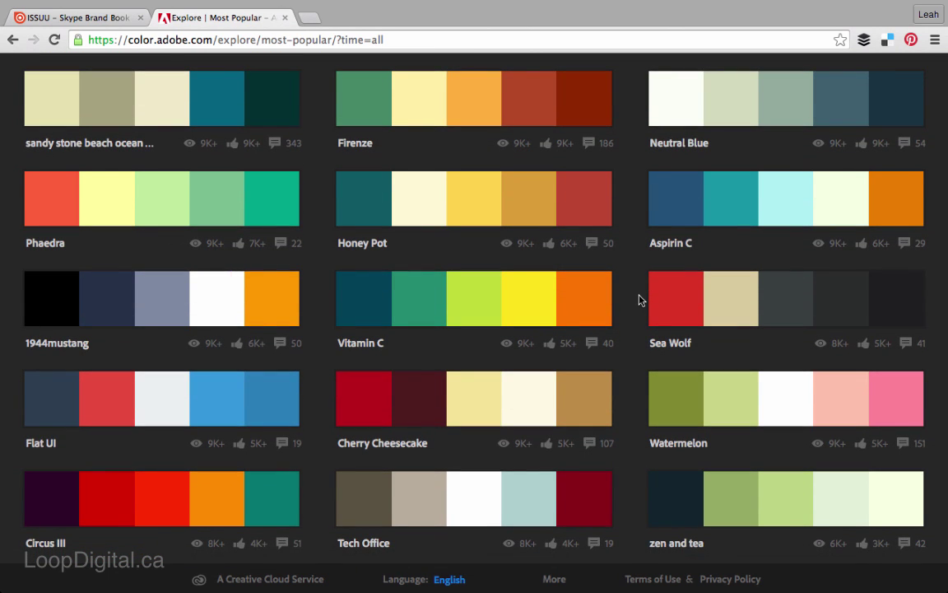
scroll(640, 298, "down", 1)
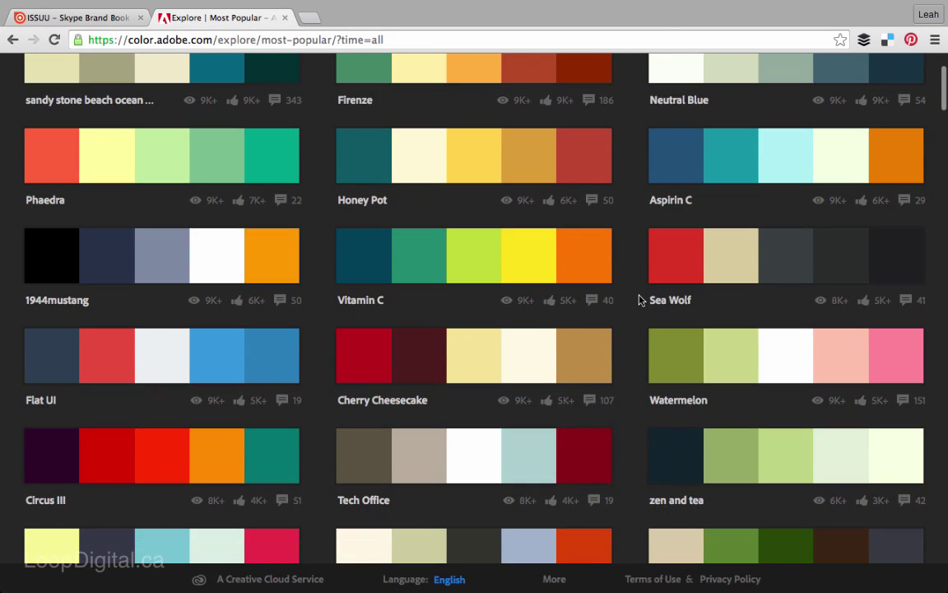
scroll(639, 300, "down", 8)
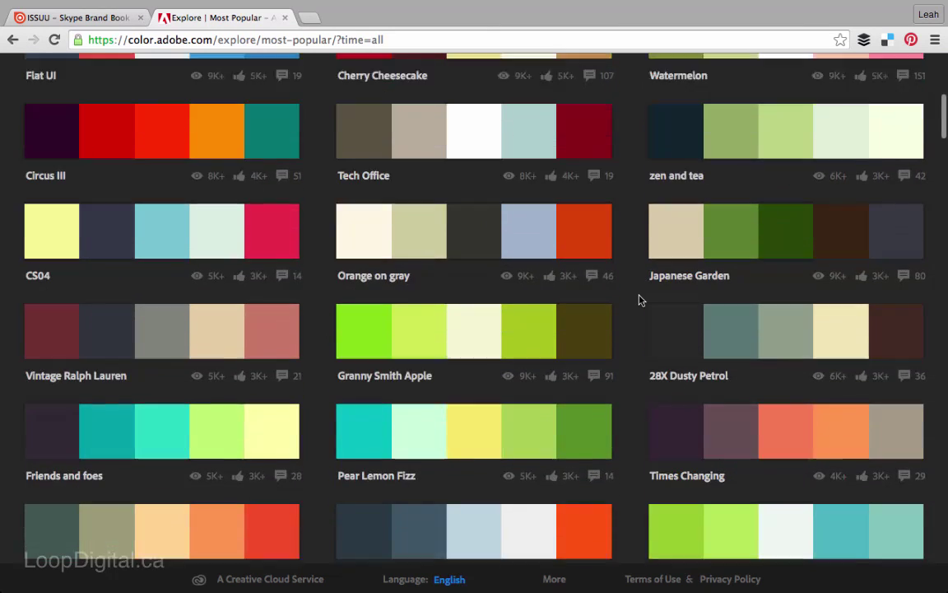
scroll(640, 300, "down", 5)
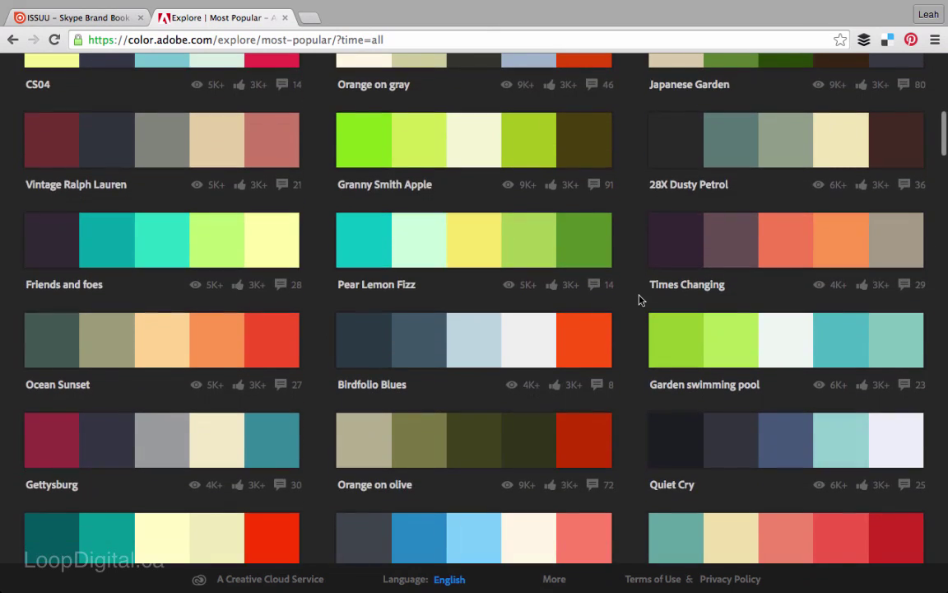
scroll(640, 299, "down", 12)
scroll(639, 299, "down", 5)
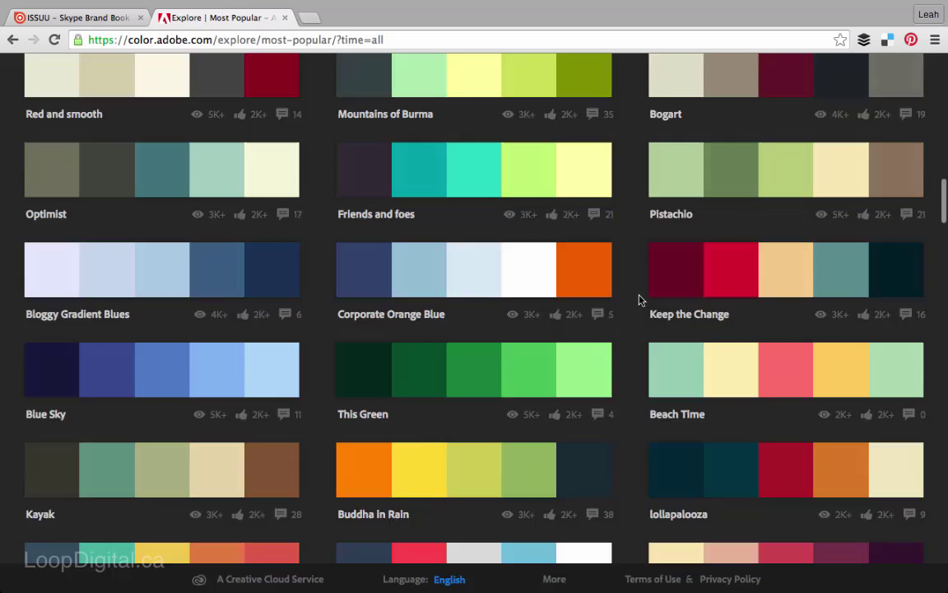
scroll(640, 299, "down", 6)
scroll(640, 299, "down", 9)
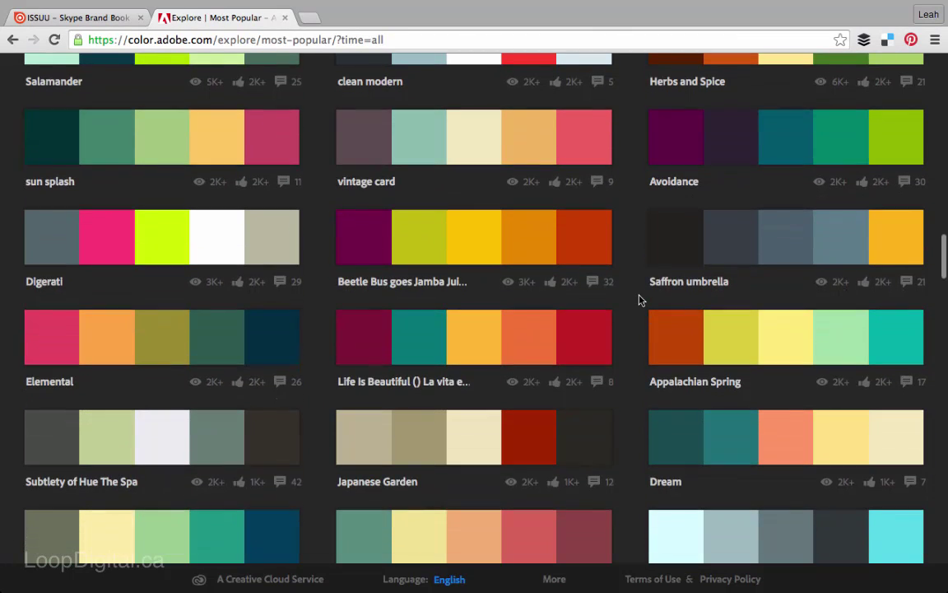
scroll(640, 300, "down", 8)
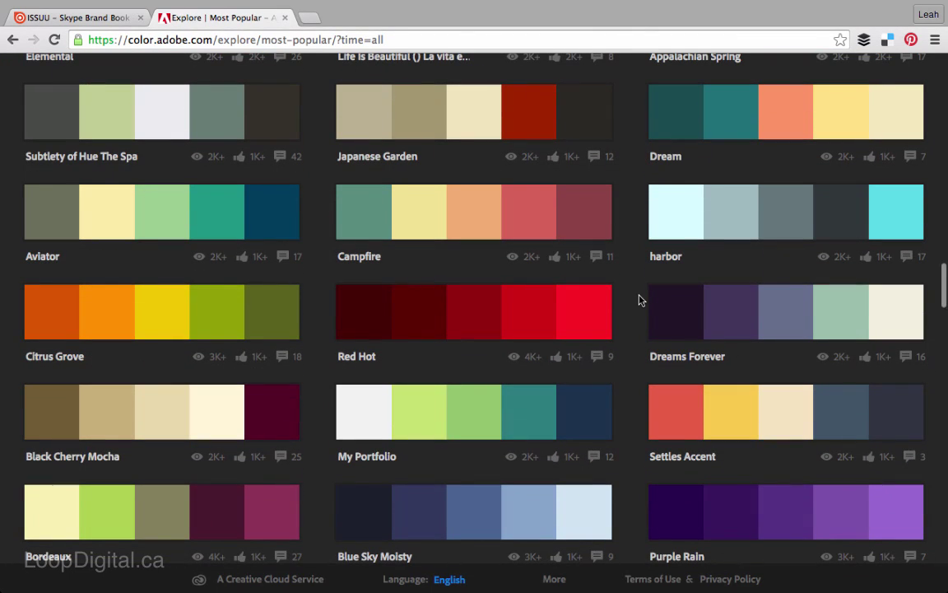
scroll(639, 282, "down", 4)
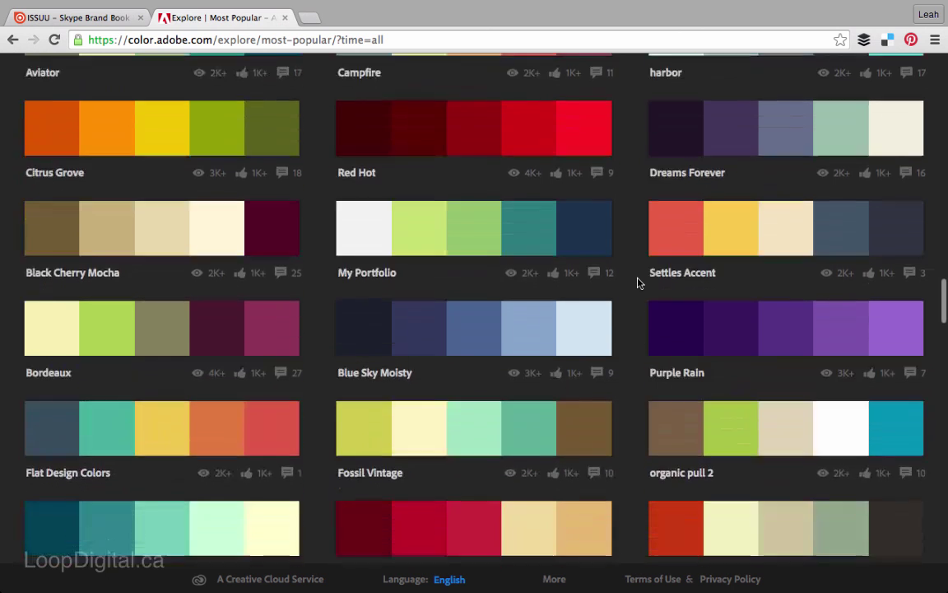
scroll(640, 283, "down", 1)
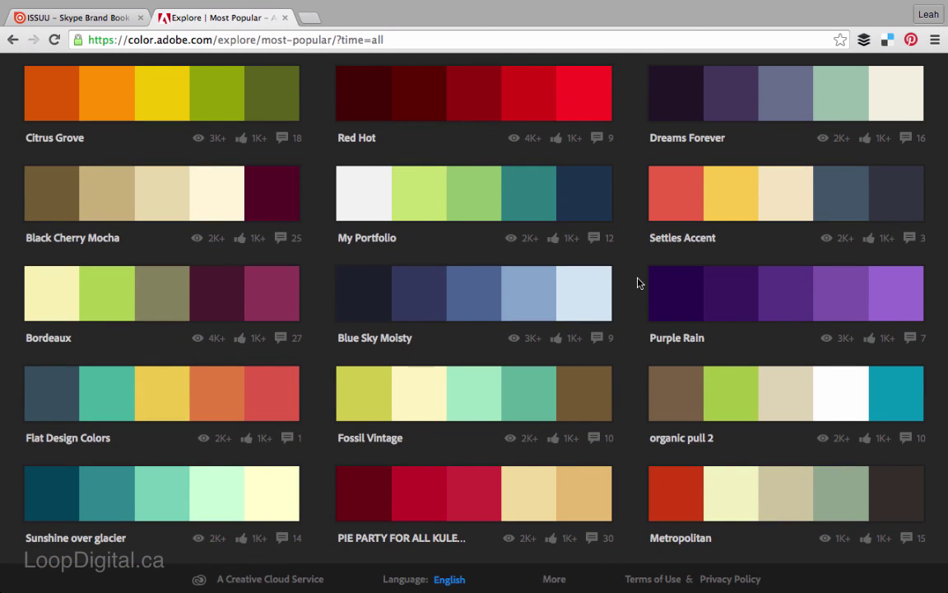
scroll(639, 282, "down", 2)
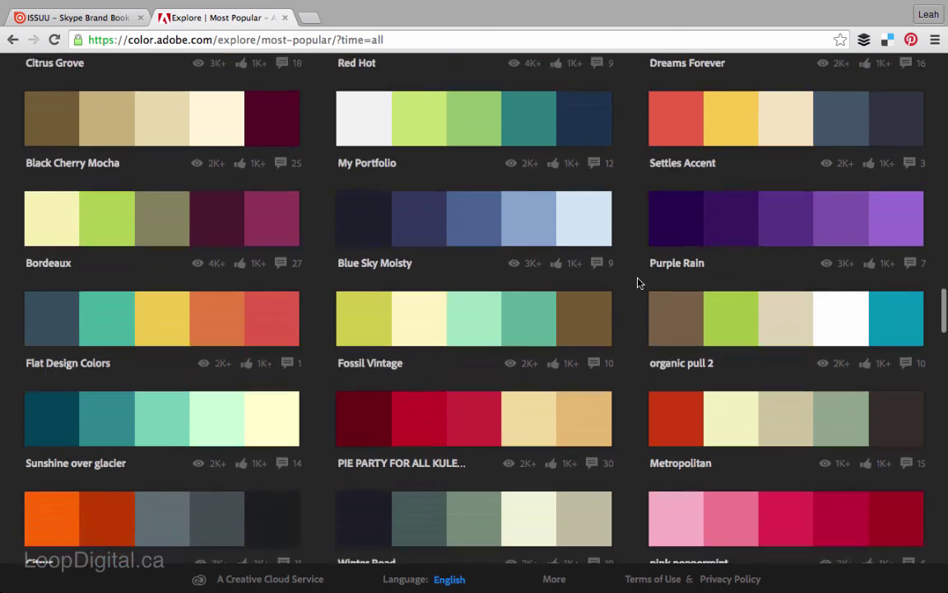
scroll(639, 282, "down", 5)
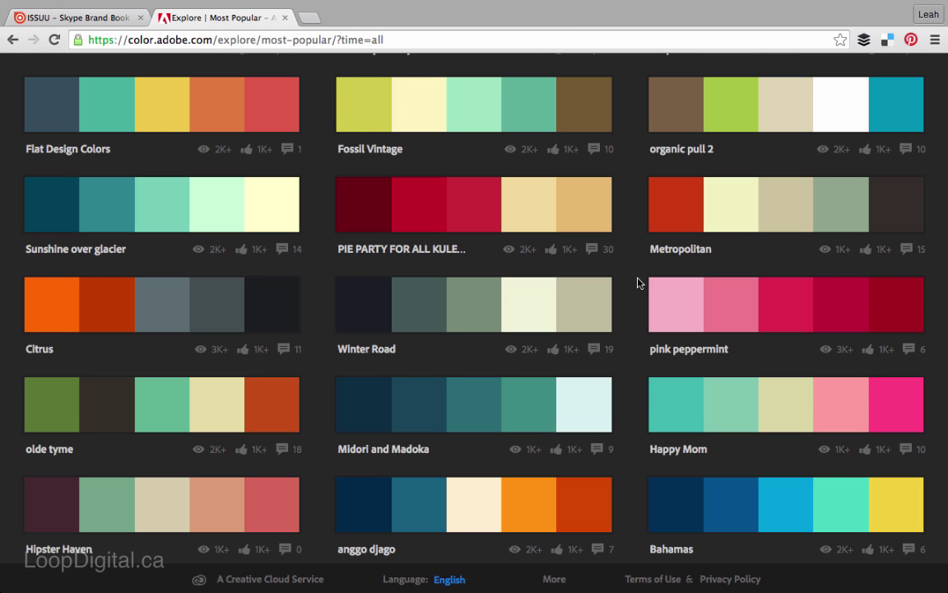
left_click(72, 21)
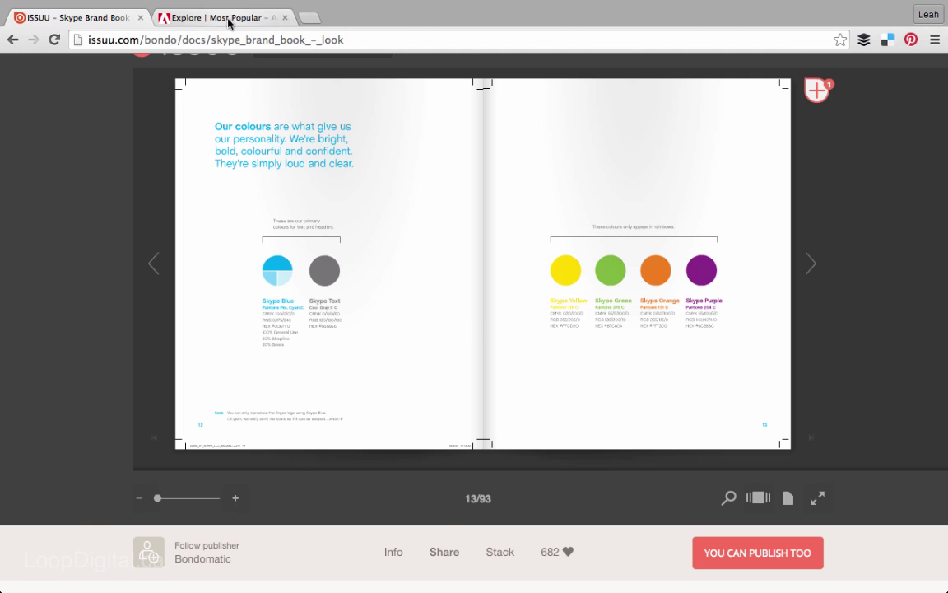
Step: Return to Explore › Most Popular and scroll until London Underground appears near Sushi Maki and Moon Landing
left_click(258, 17)
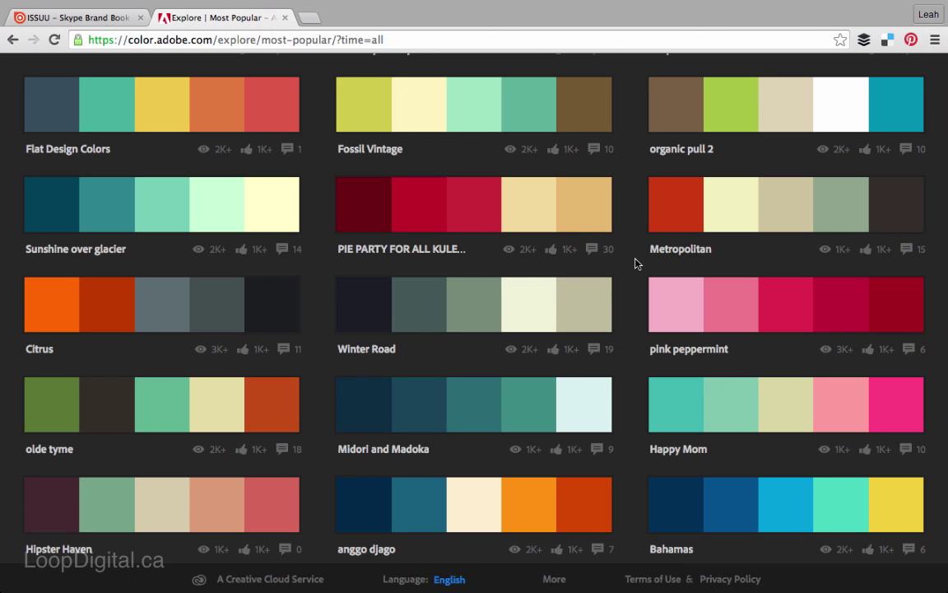
scroll(634, 264, "down", 4)
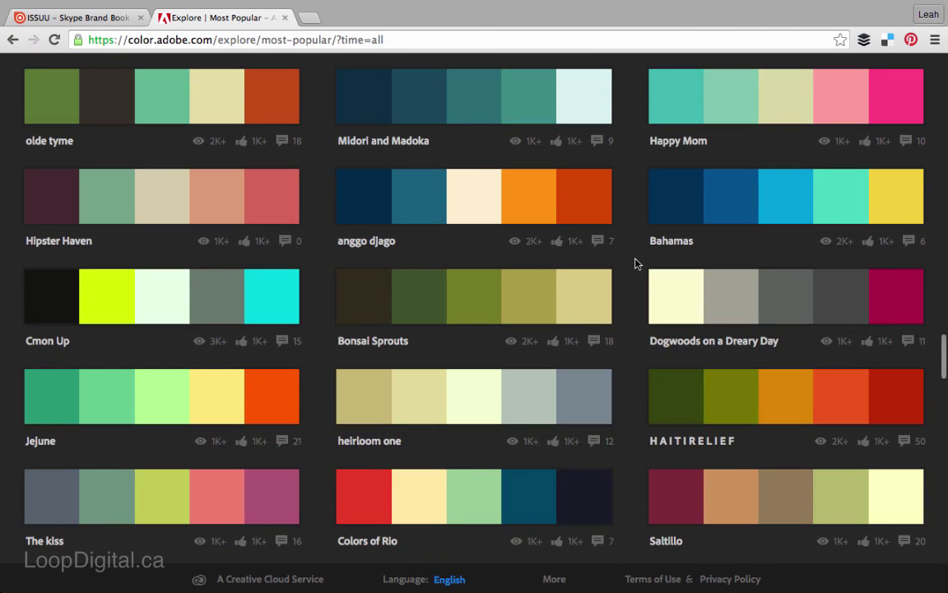
scroll(634, 263, "down", 3)
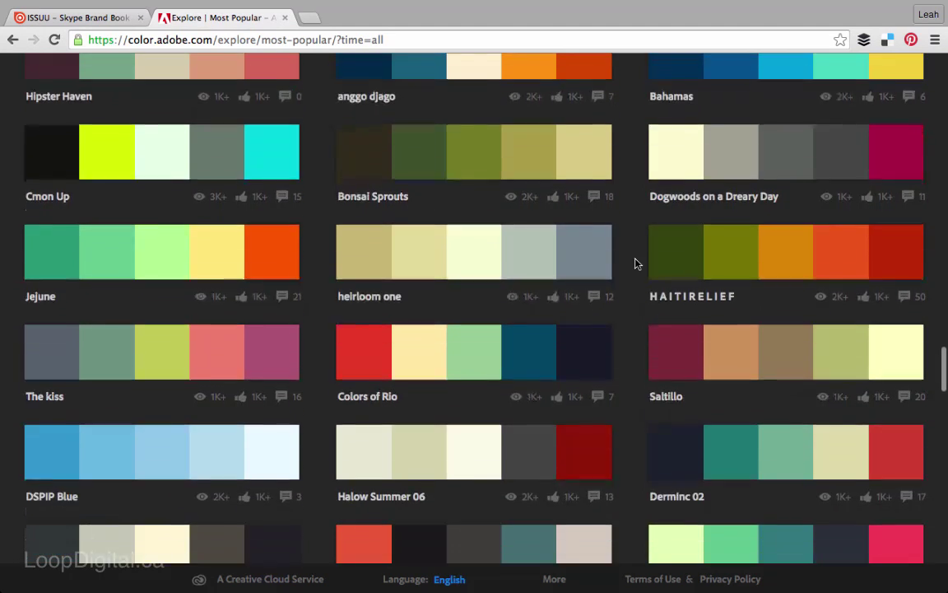
scroll(634, 263, "down", 3)
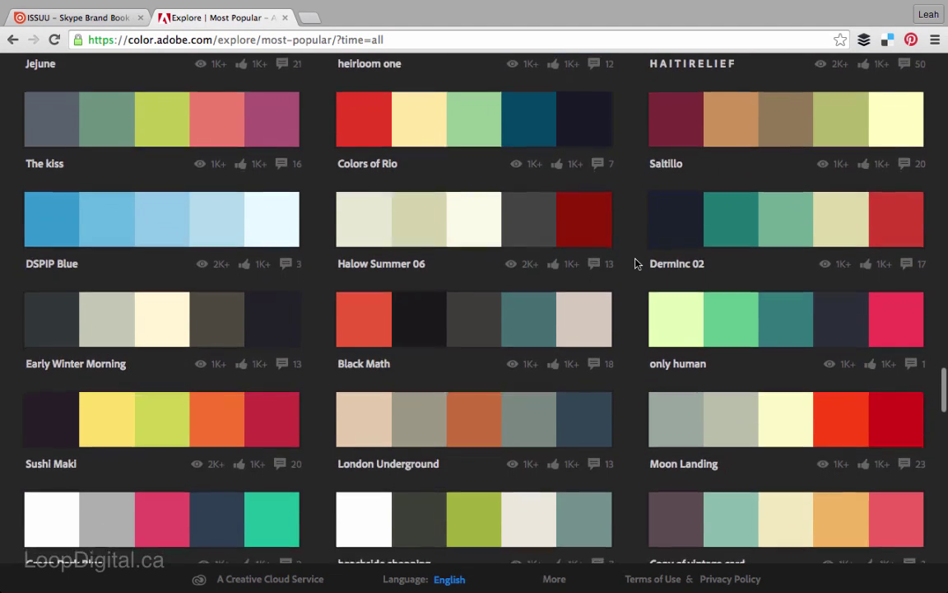
scroll(635, 263, "down", 3)
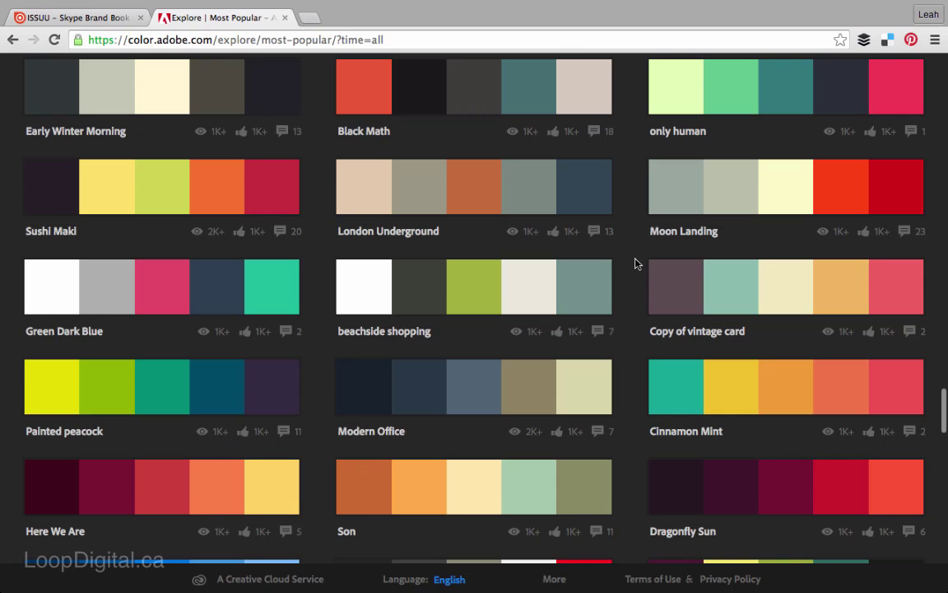
scroll(634, 263, "down", 2)
scroll(635, 263, "up", 3)
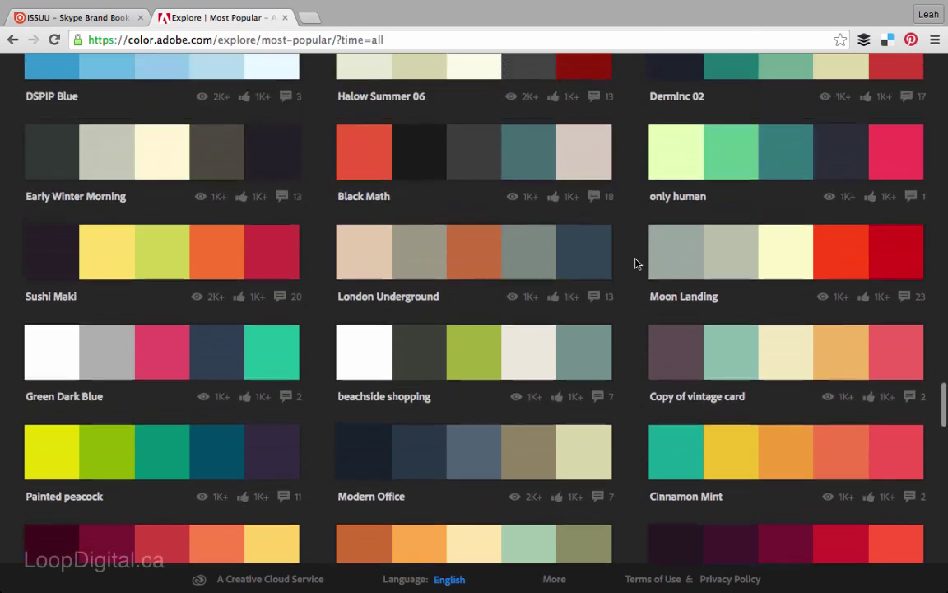
mouse_move(56, 298)
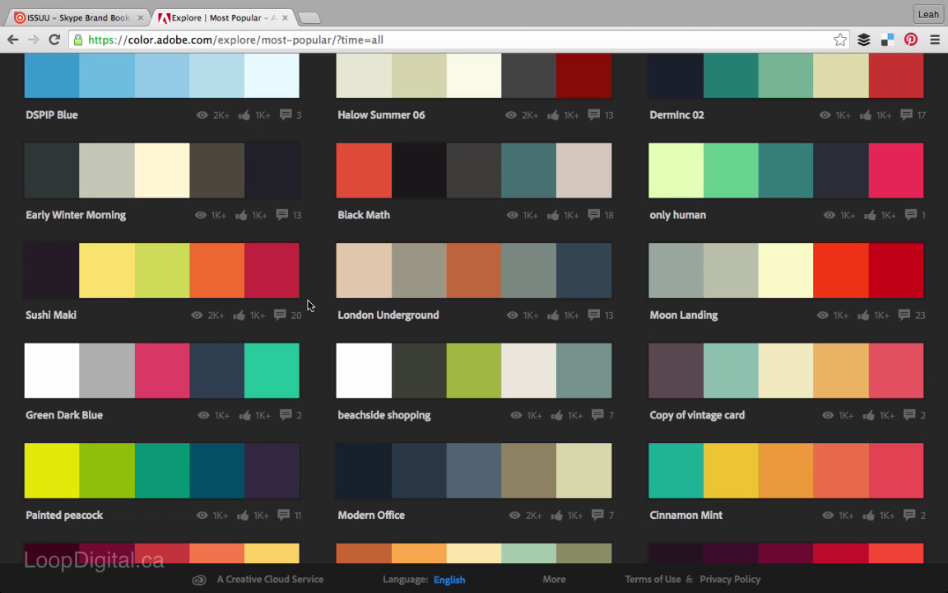
mouse_move(260, 269)
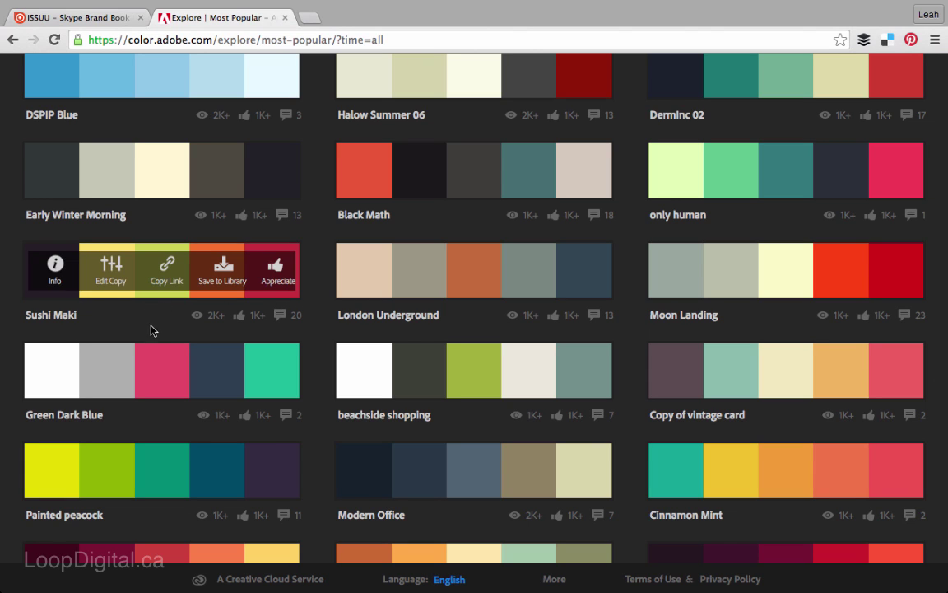
Step: Make an Edit Copy of the London Underground theme, opening its five colours in the colour wheel
mouse_move(58, 273)
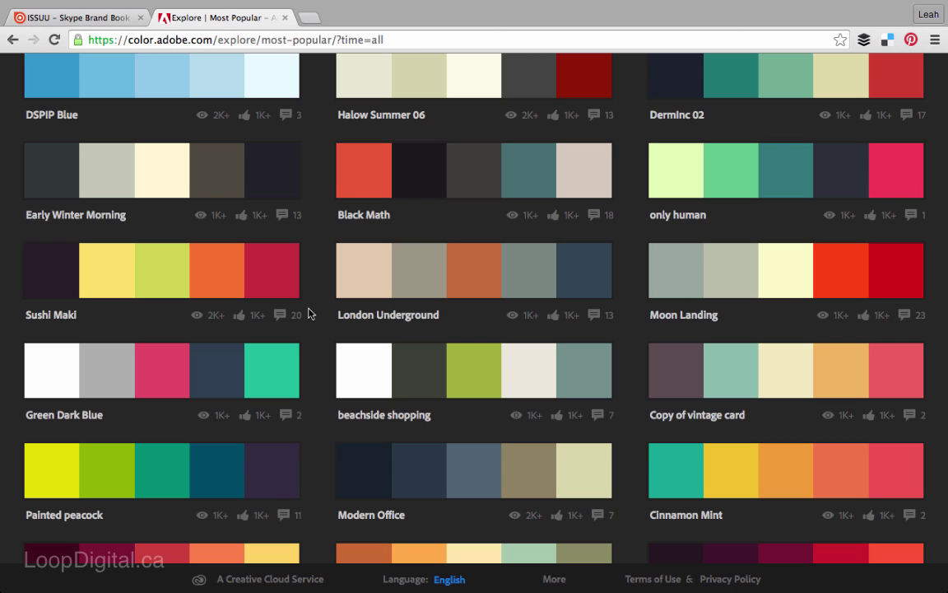
mouse_move(301, 198)
mouse_move(272, 190)
mouse_move(494, 272)
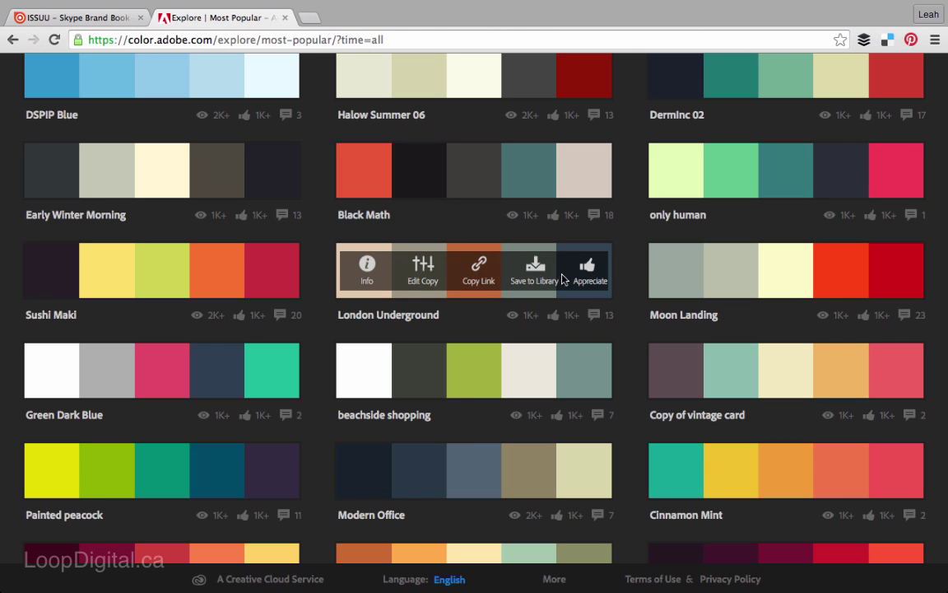
left_click(423, 278)
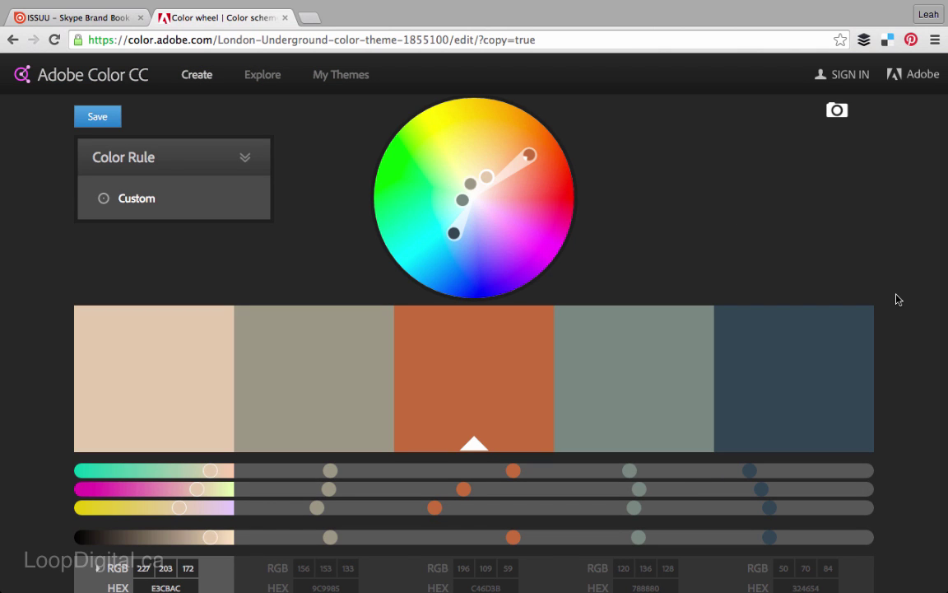
Step: Select the second swatch, the grey HEX 9C9985
scroll(903, 365, "down", 2)
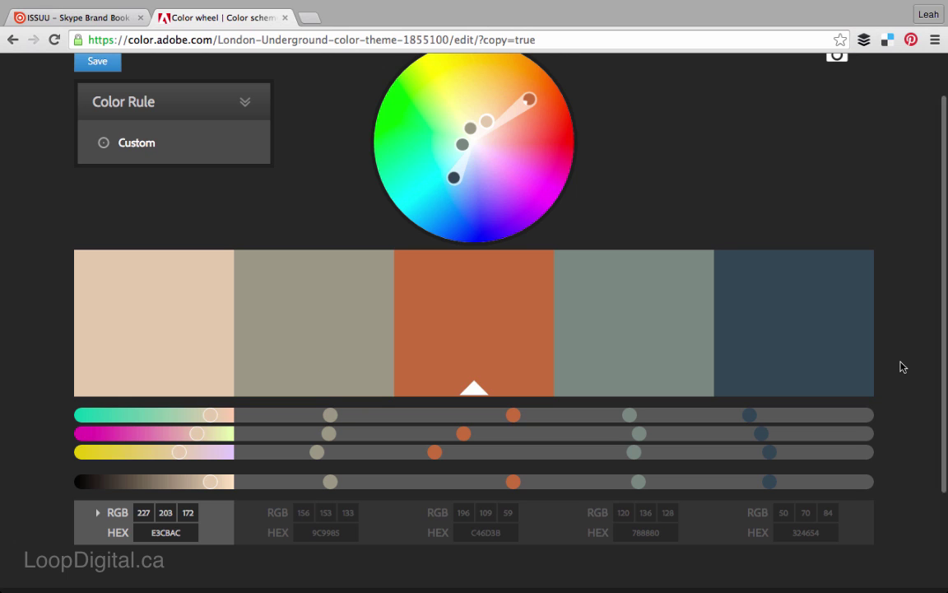
left_click(325, 315)
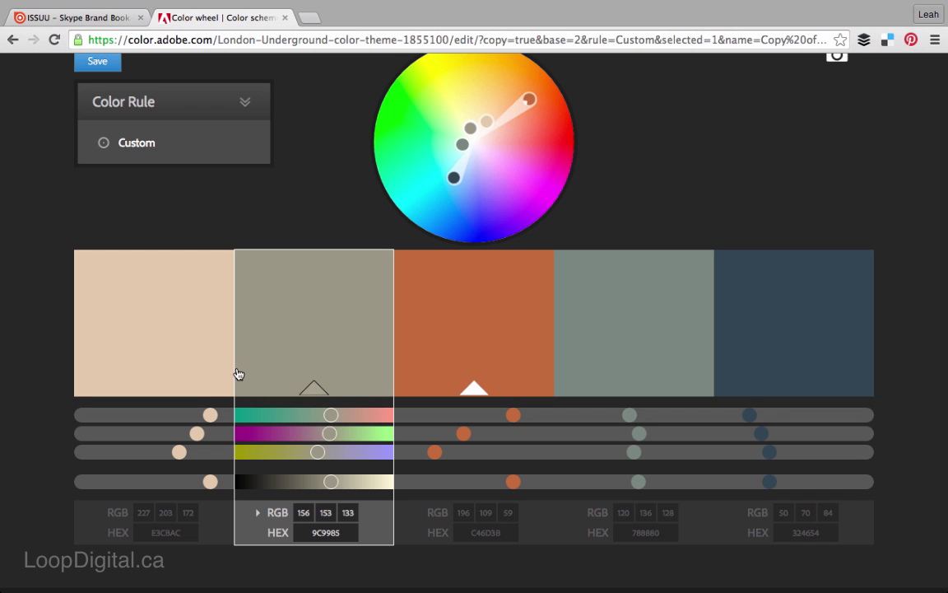
Step: Move the beige swatch into slot two and the dark blue swatch into slot three
left_click(191, 309)
left_click_drag(159, 307, 324, 318)
left_click_drag(748, 359, 432, 355)
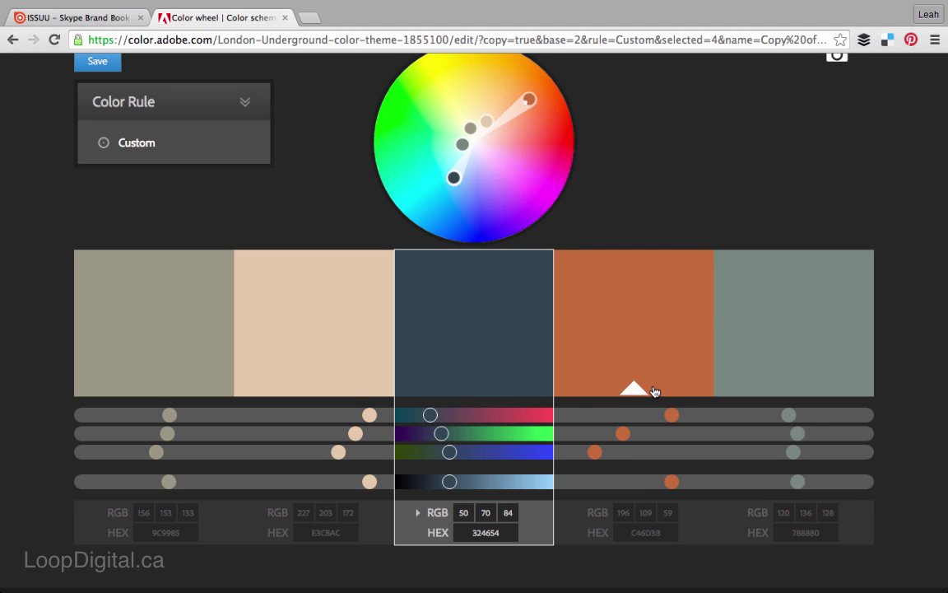
Step: Make the dark blue swatch 324654 the palette's base colour
left_click(625, 293)
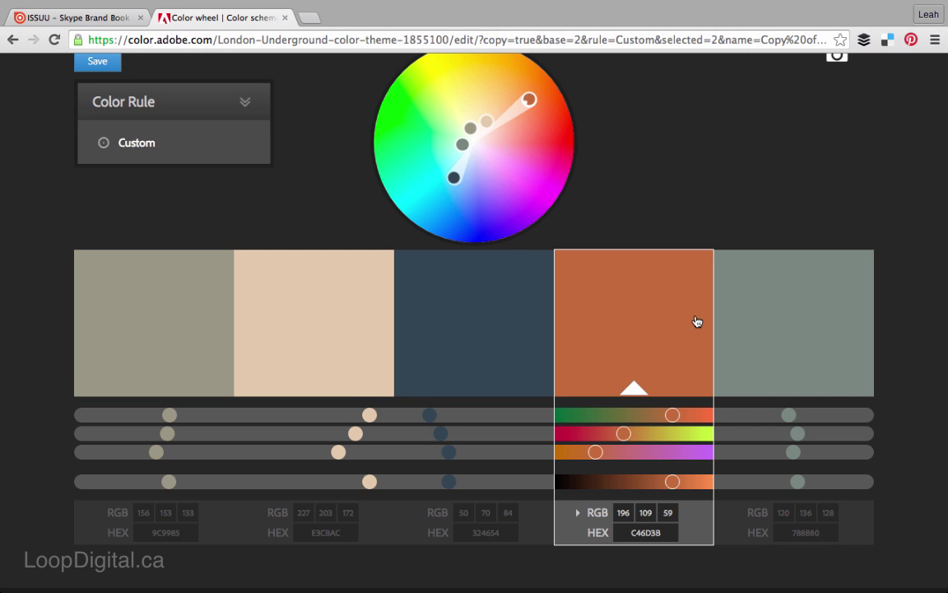
left_click(474, 388)
mouse_move(142, 169)
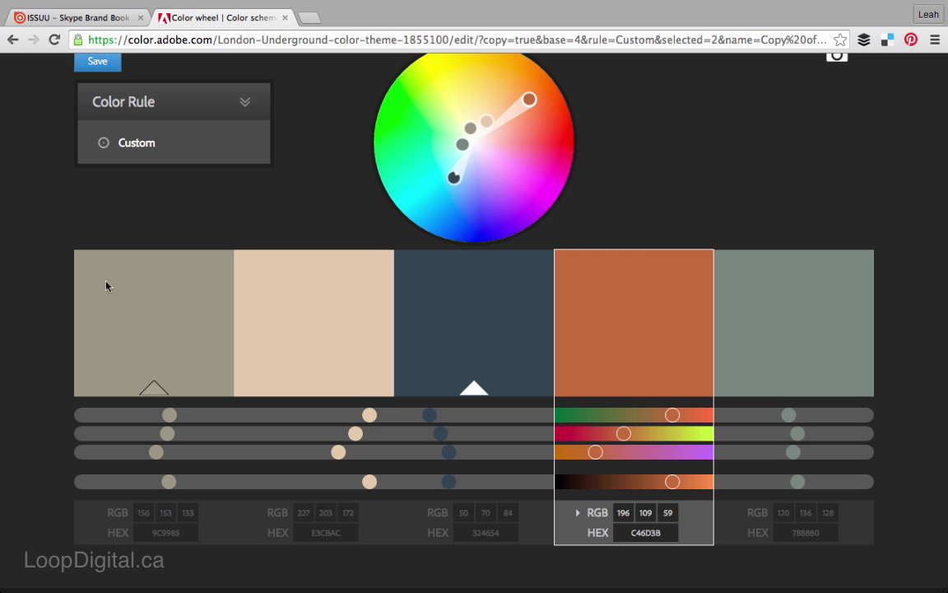
mouse_move(136, 132)
left_click(169, 156)
Step: Try the Analogous, Monochromatic, Triad, Complementary, Compound and Shades colour rules in turn
mouse_move(182, 150)
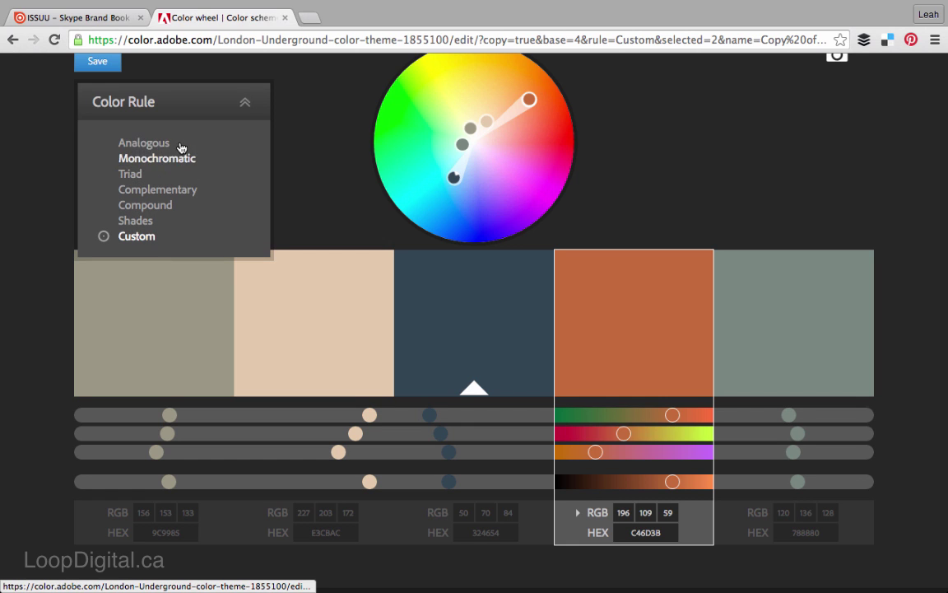
left_click(137, 150)
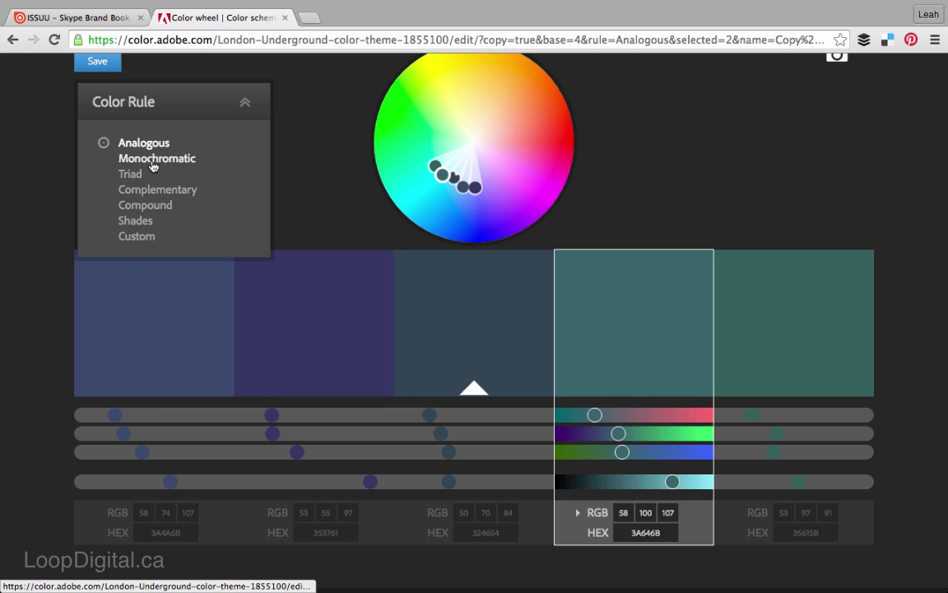
left_click(155, 165)
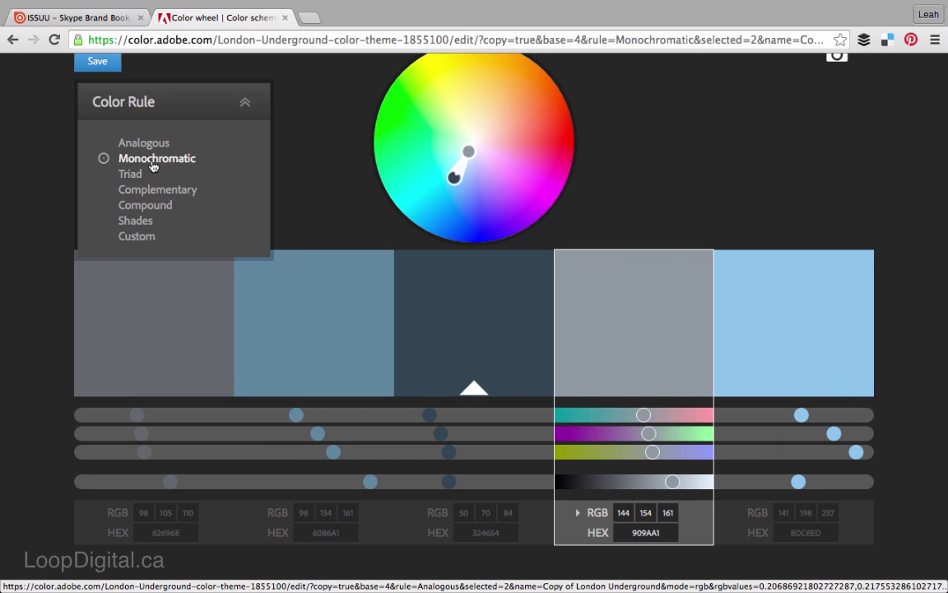
left_click(134, 178)
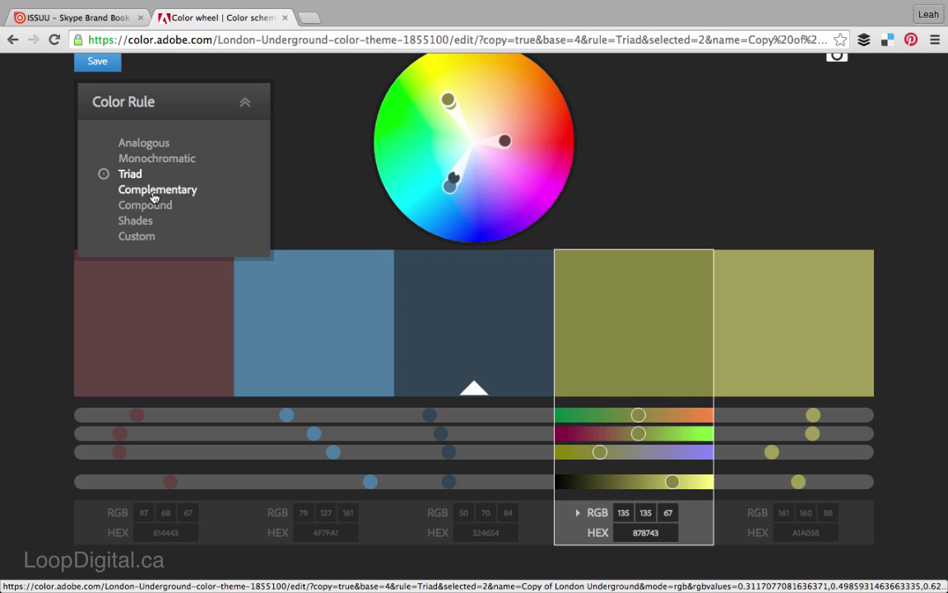
left_click(153, 191)
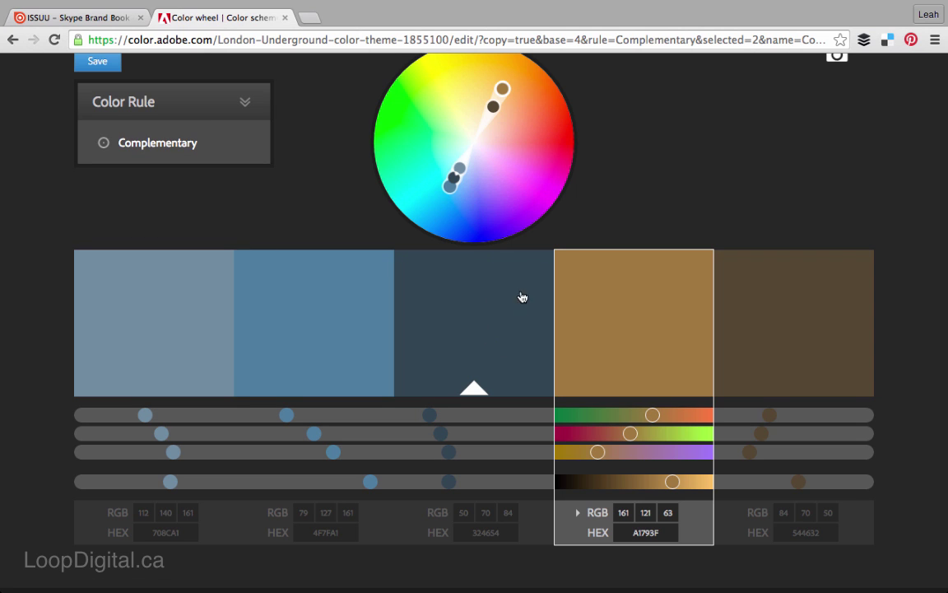
mouse_move(116, 155)
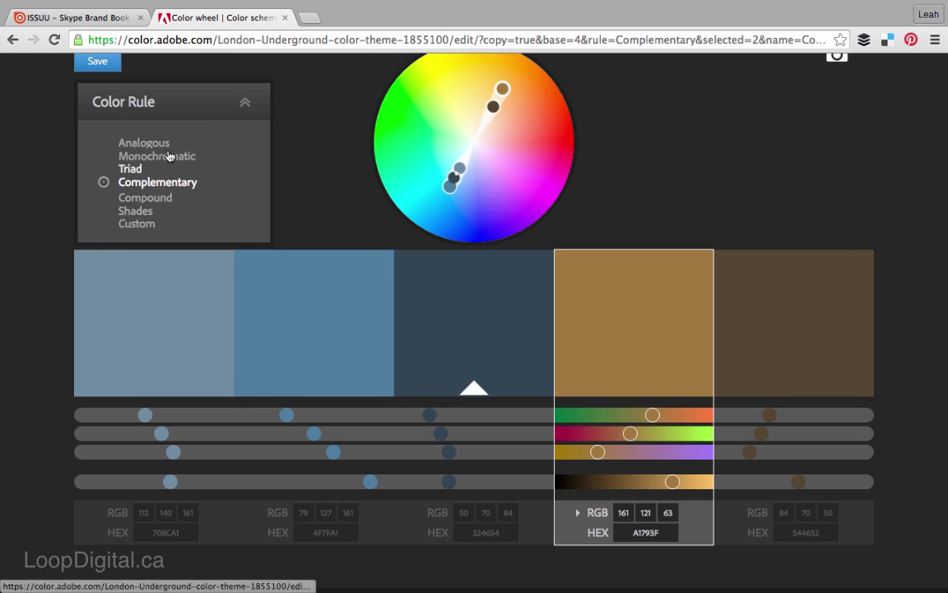
left_click(149, 207)
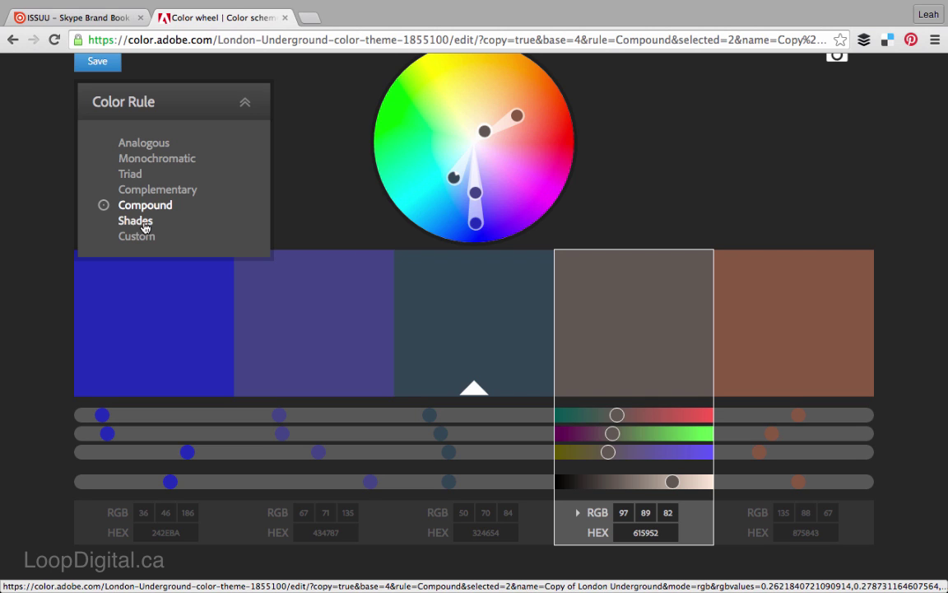
left_click(137, 227)
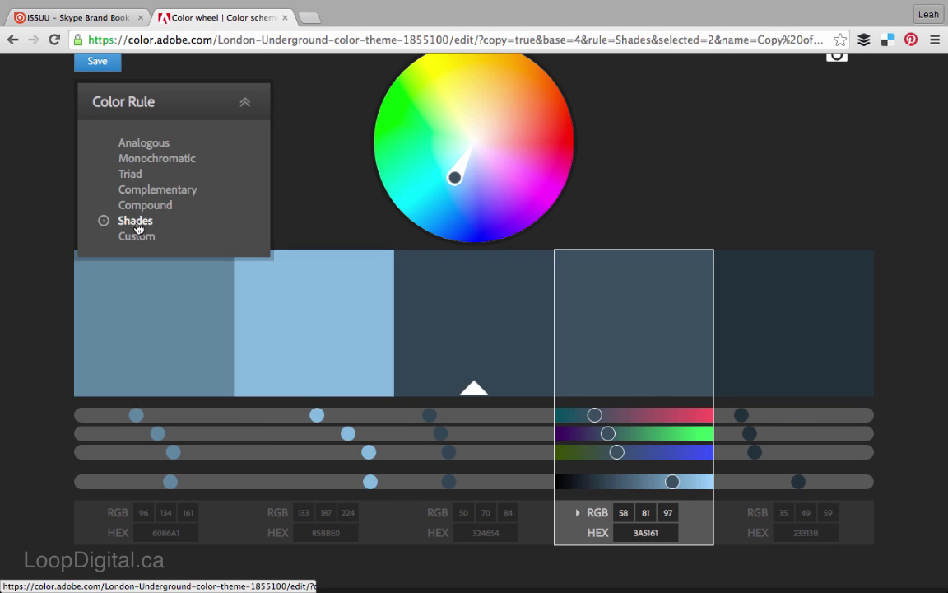
Step: Settle on Analogous, giving 3A4A6B, 353761, 324654, 3A646B, 35615B, and select the fifth swatch
left_click(137, 158)
left_click(138, 145)
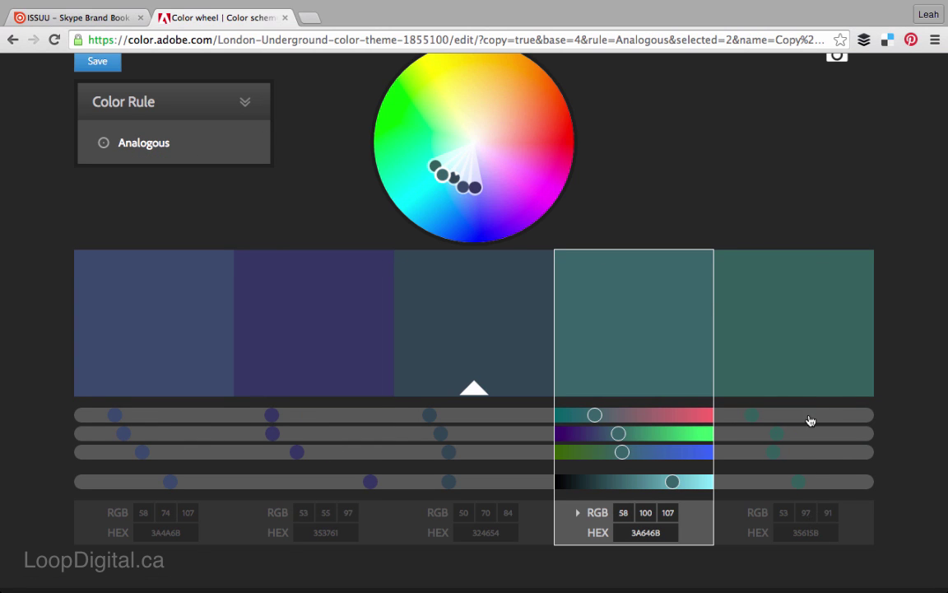
left_click(802, 532)
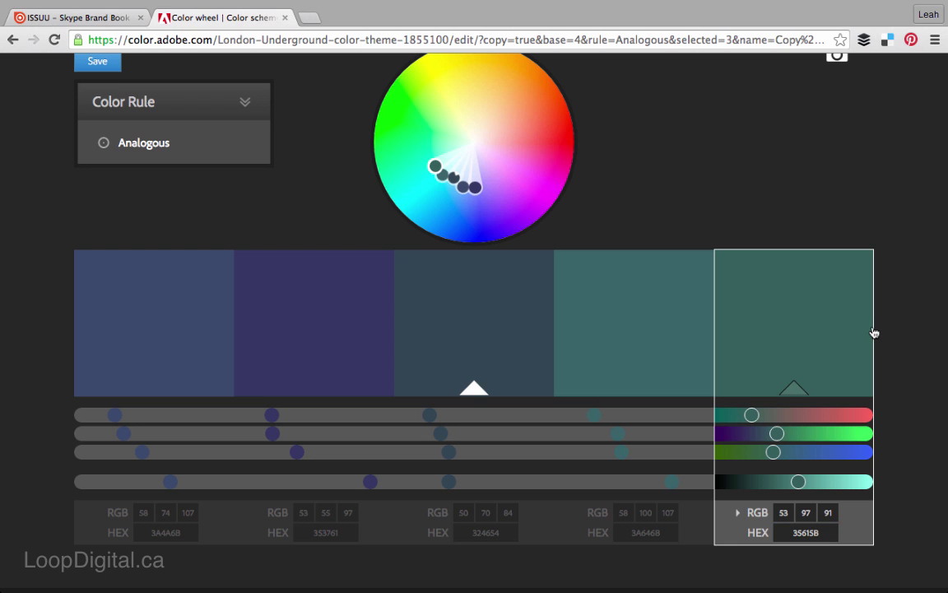
Step: Go back, find 'london' on the page, and open a fresh Edit Copy of London Underground
key("alt+Left")
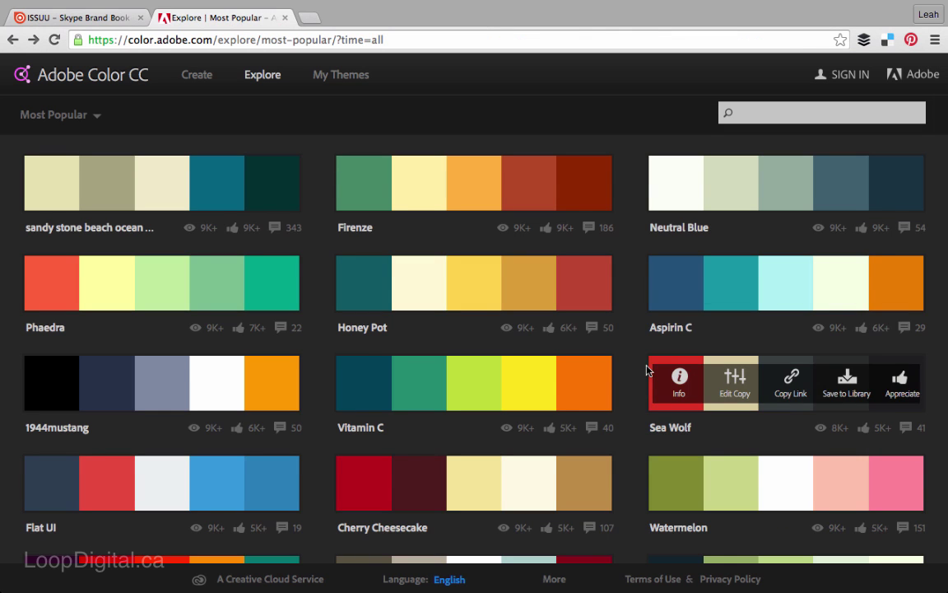
scroll(647, 364, "down", 10)
scroll(647, 370, "down", 15)
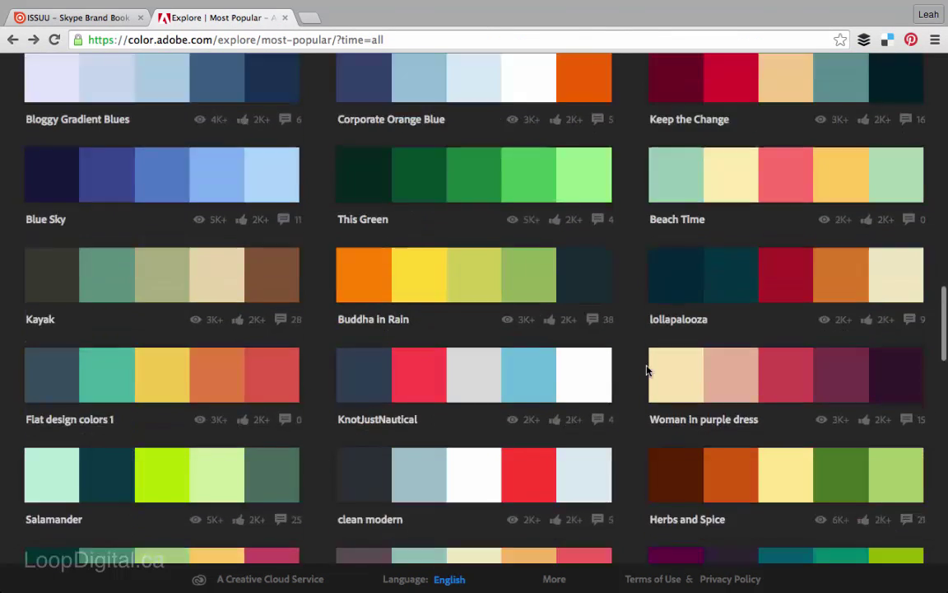
scroll(648, 371, "down", 12)
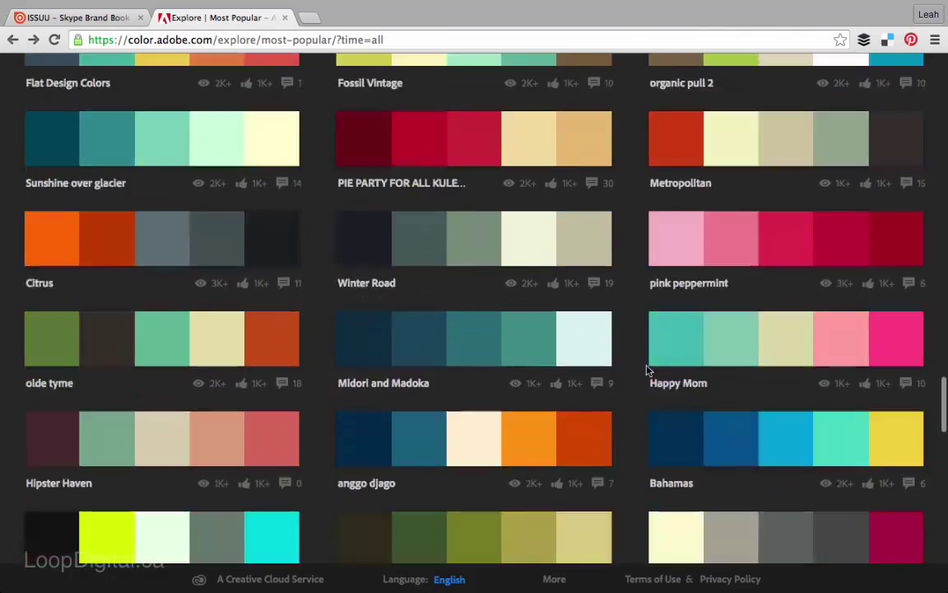
scroll(648, 371, "down", 10)
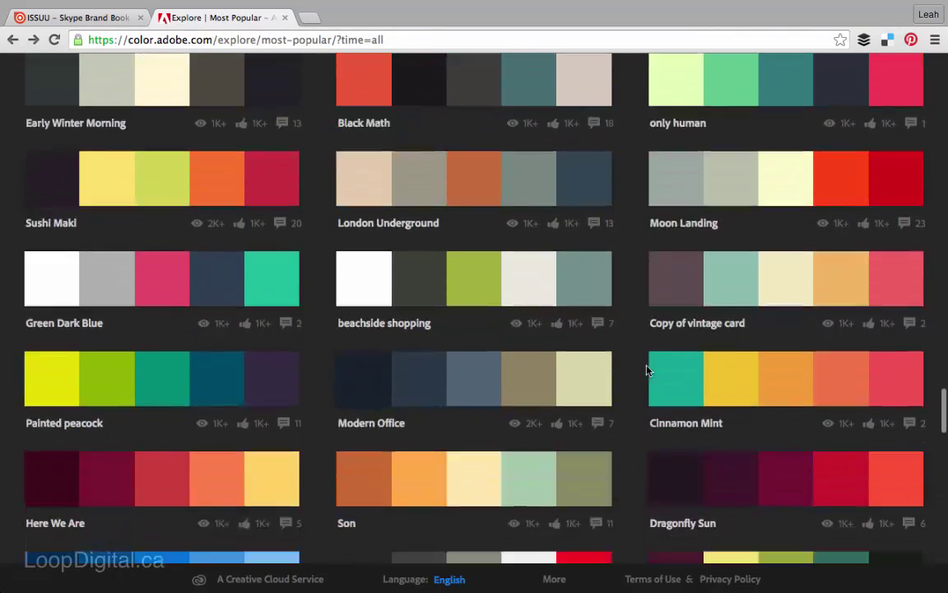
key("ctrl+f")
type("london")
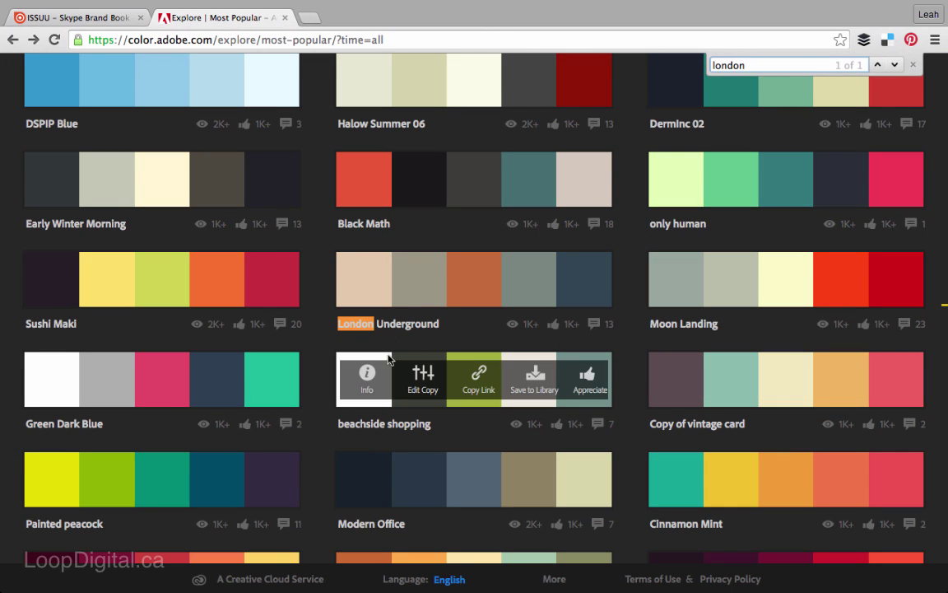
left_click(419, 287)
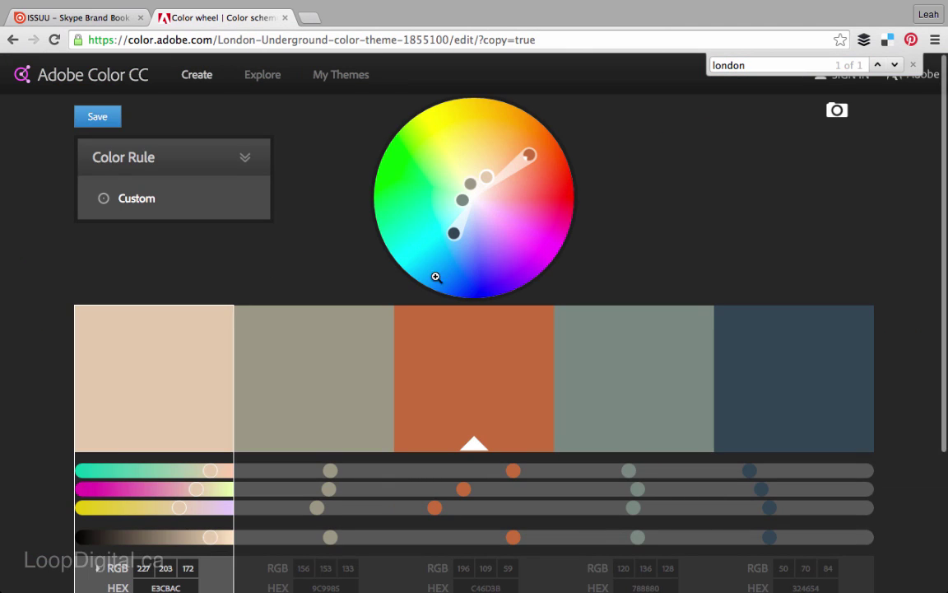
Step: Change the orange swatch to teal 35615B and drag dark blue 324654 into the middle slot
scroll(704, 275, "down", 3)
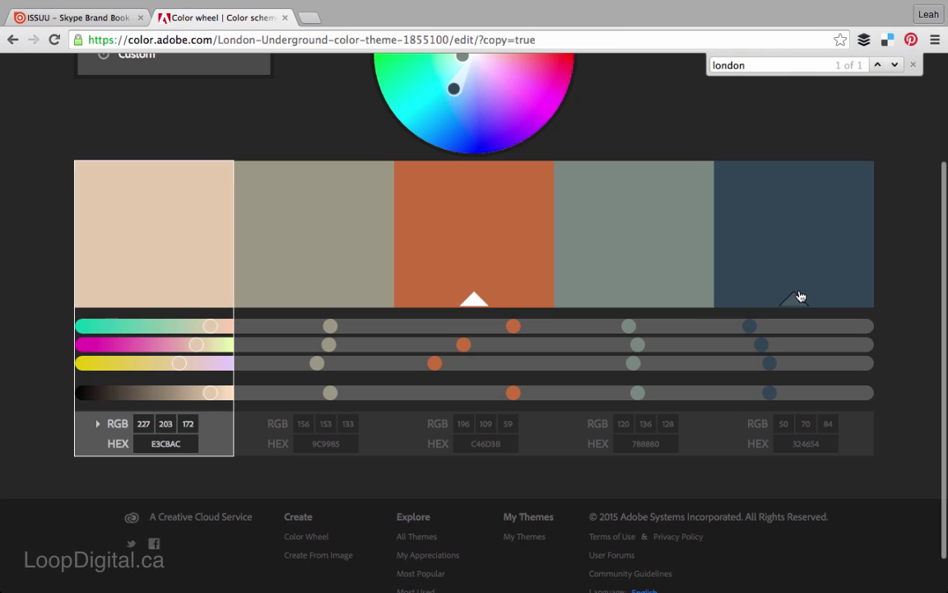
left_click(797, 297)
left_click(455, 271)
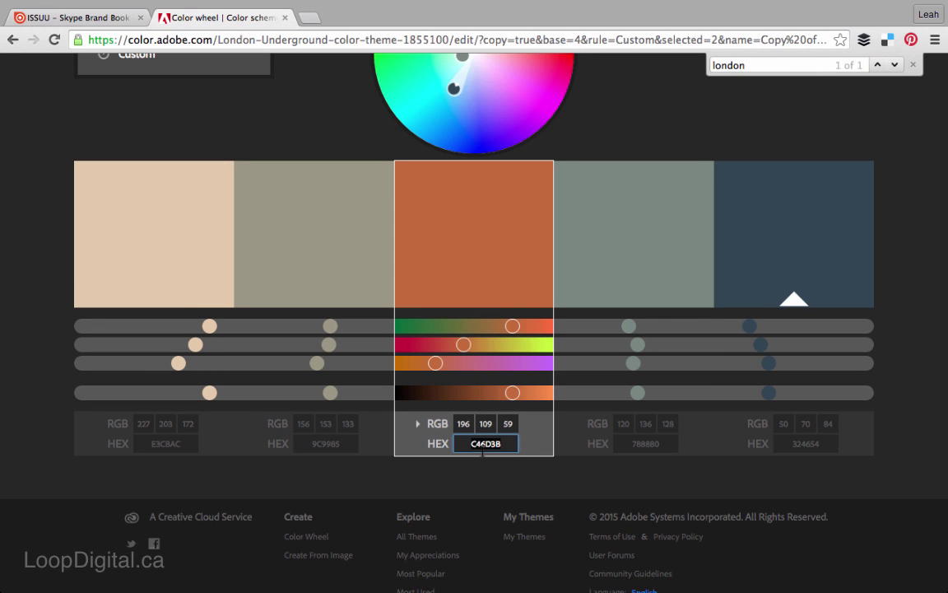
type("35615B")
key("Return")
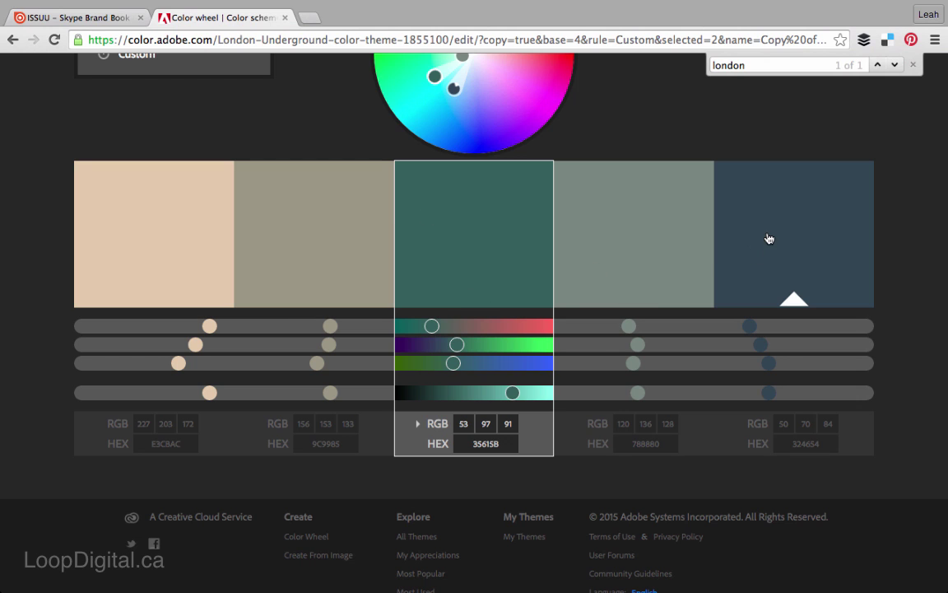
left_click_drag(768, 237, 488, 251)
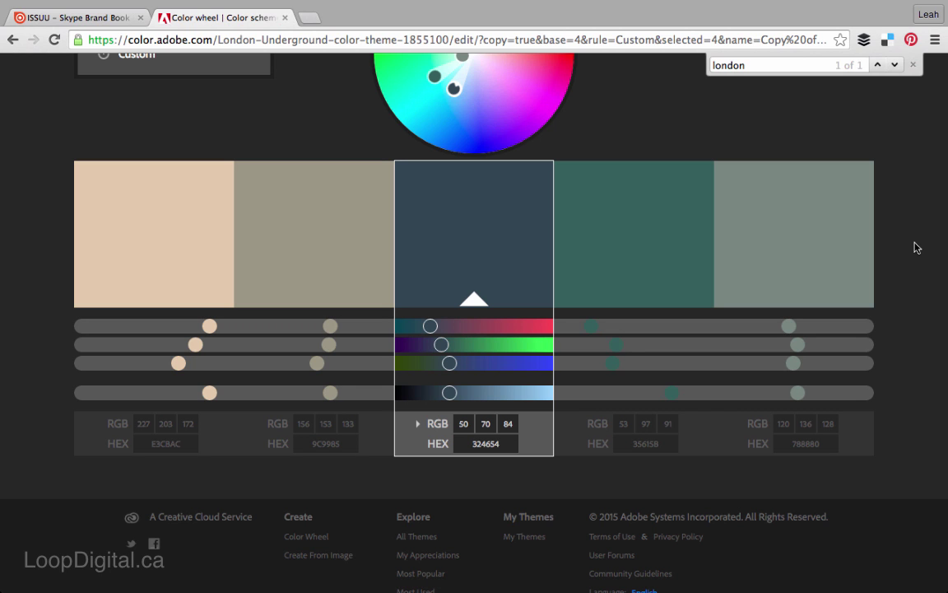
Step: Close the browser's find bar and scroll back to the top of the edited palette
left_click(912, 64)
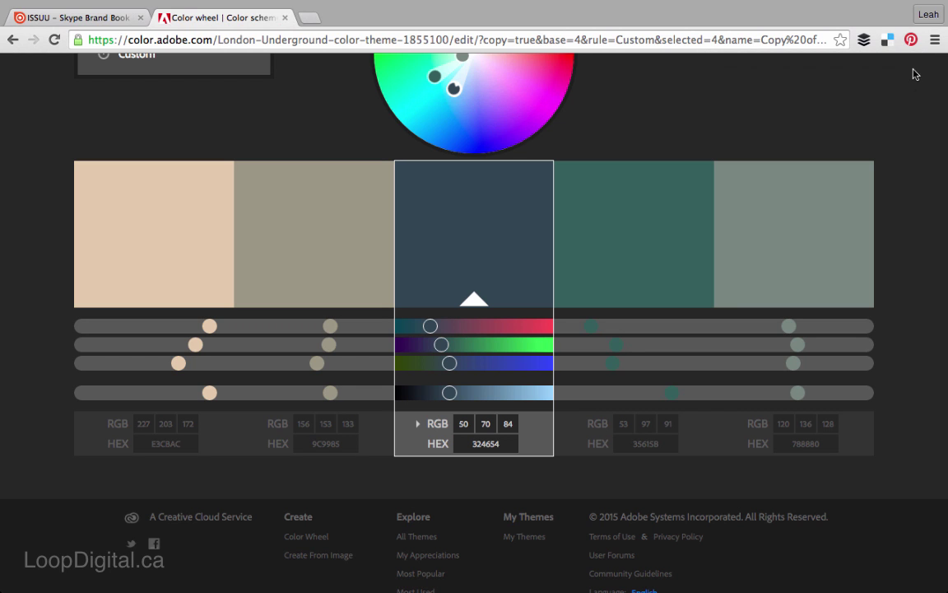
scroll(913, 136, "up", 3)
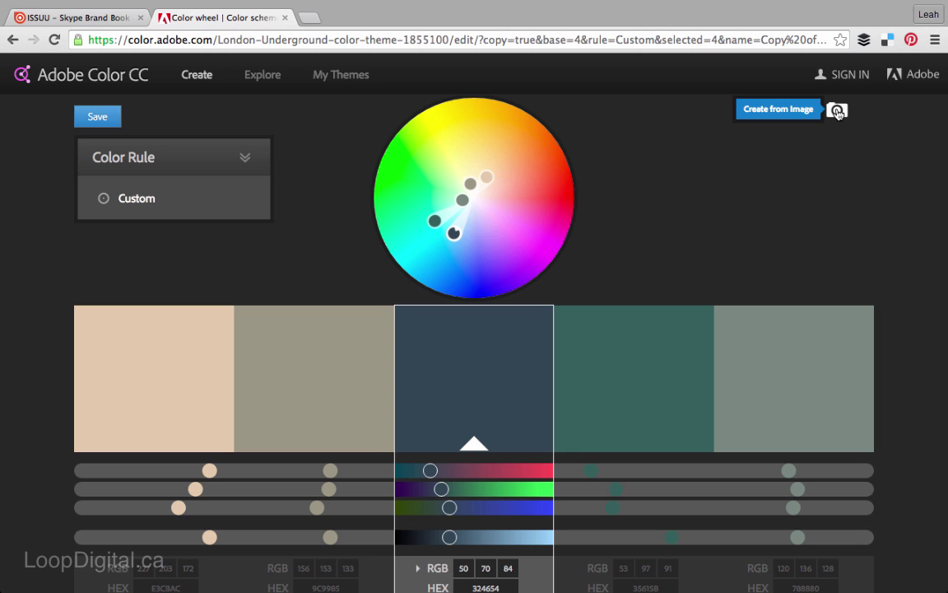
Step: Create a new palette from the laptop photo with Create from Image
left_click(837, 112)
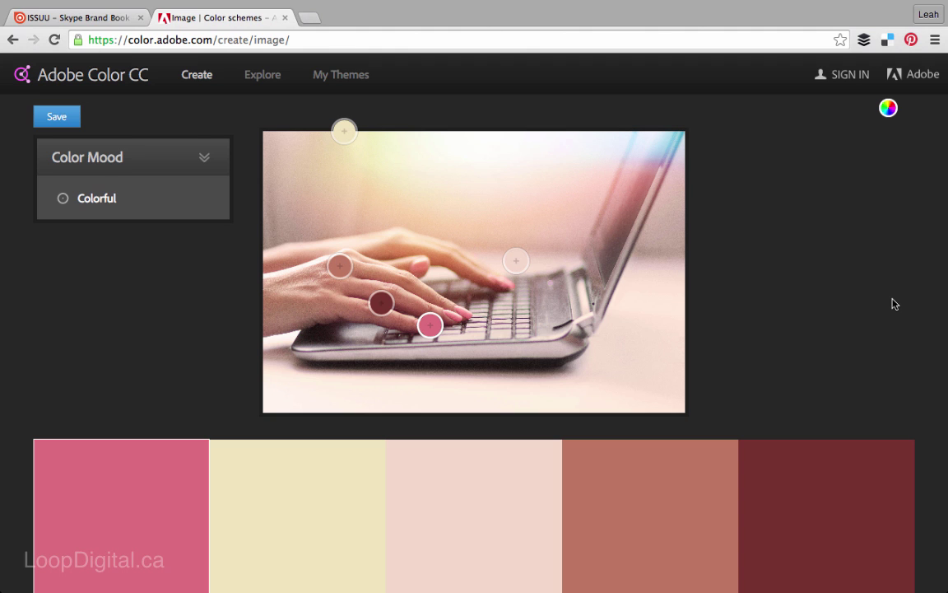
scroll(894, 304, "down", 3)
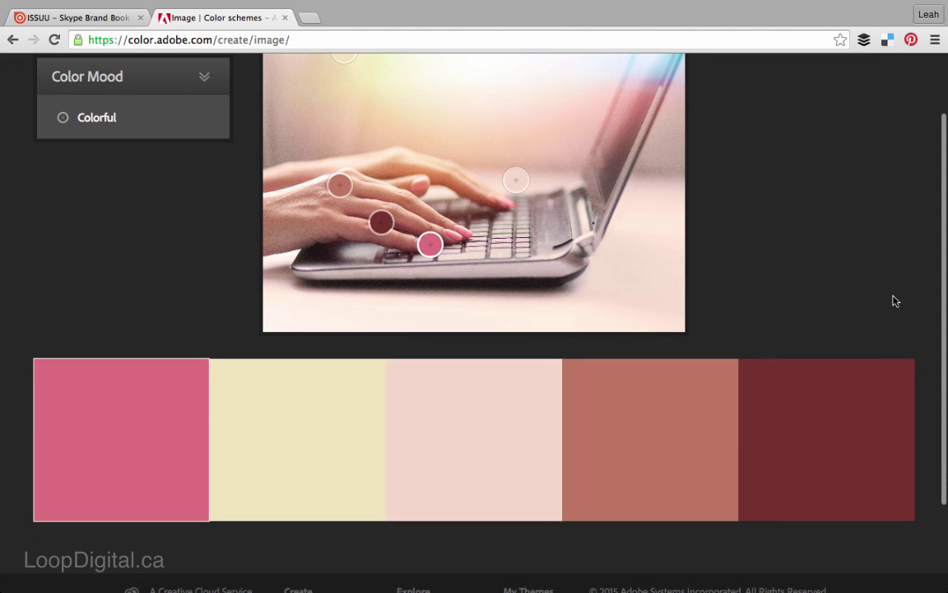
scroll(894, 301, "up", 3)
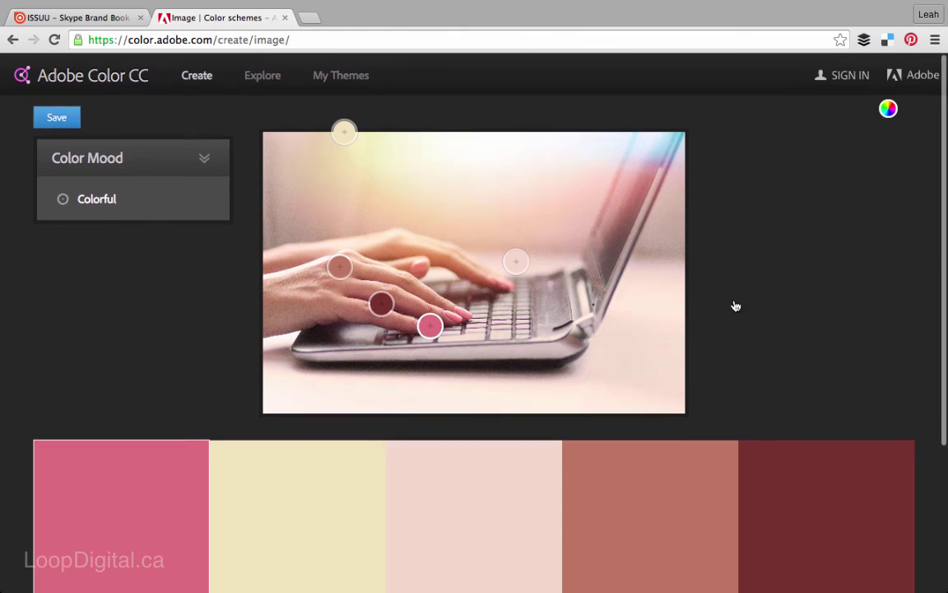
Step: Cycle the colour mood through Bright, Muted, Deep, Dark and Custom, ending back on Colorful
left_click(129, 216)
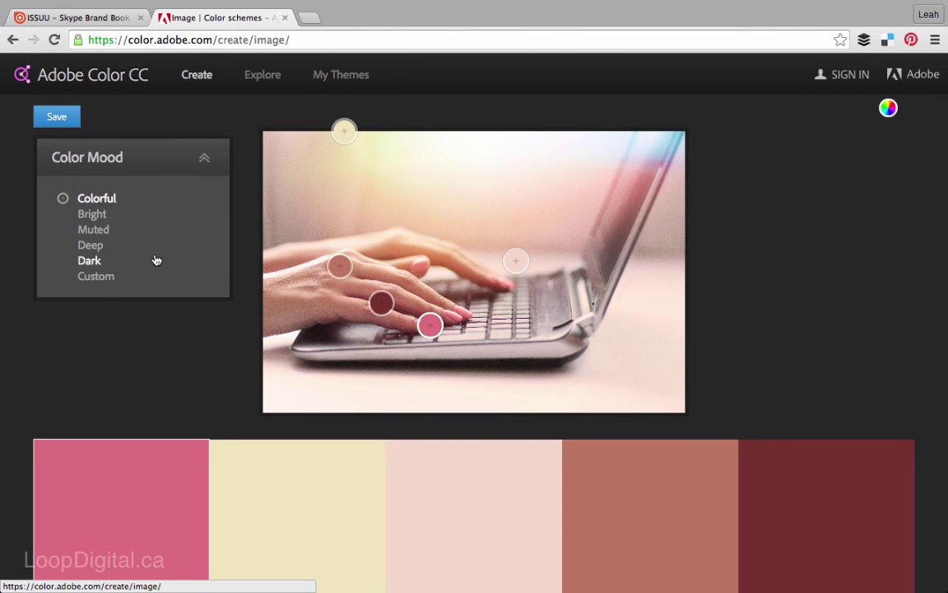
left_click(92, 215)
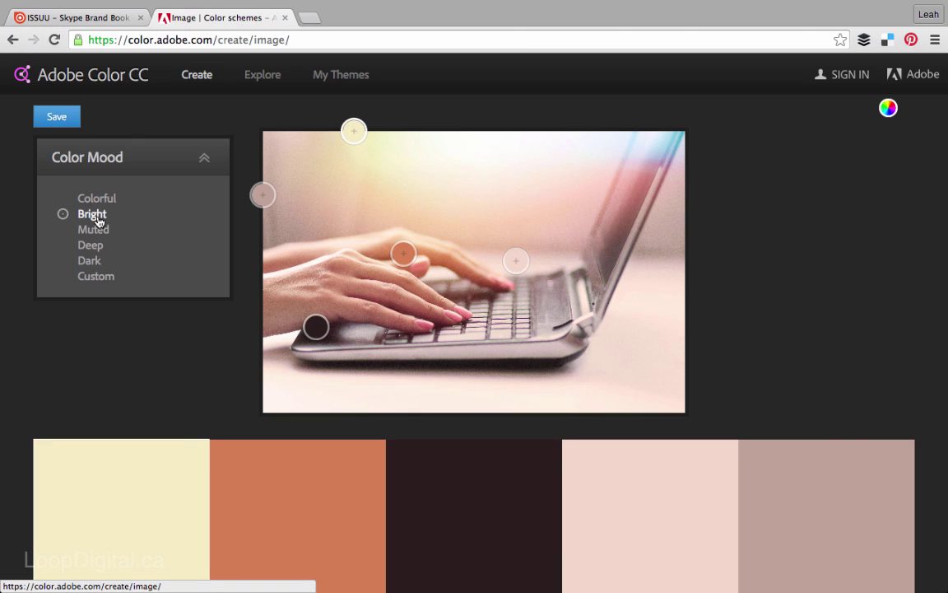
left_click(97, 230)
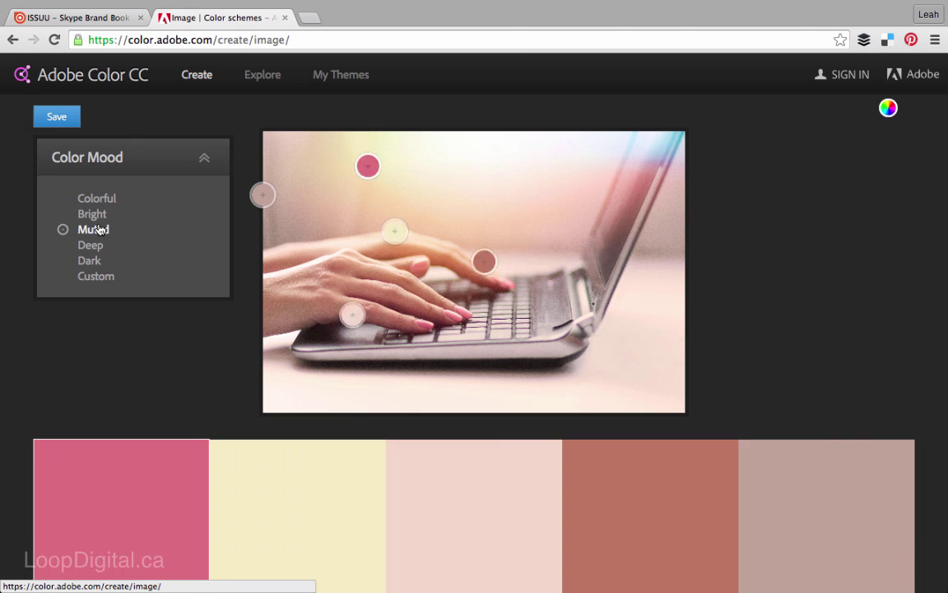
left_click(99, 249)
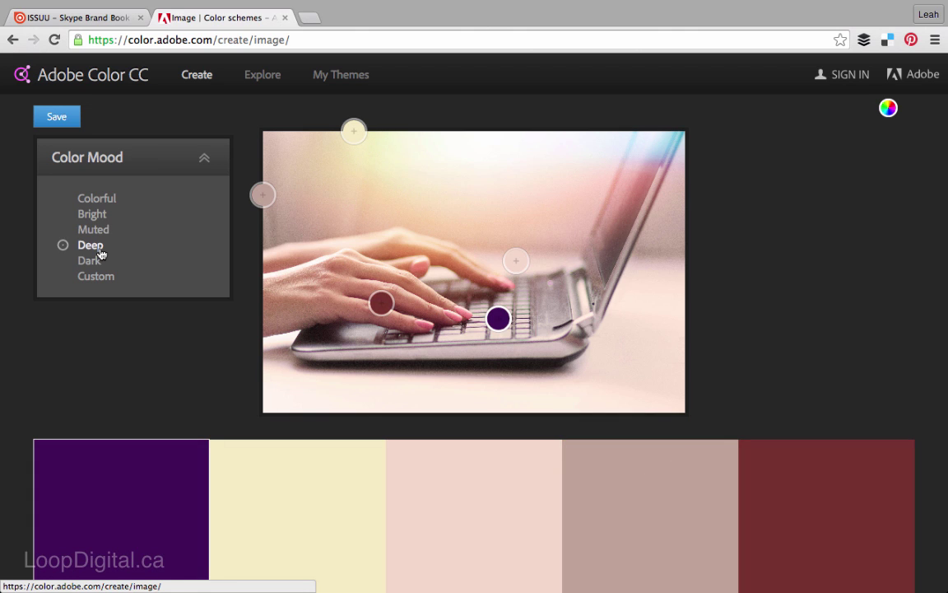
left_click(91, 260)
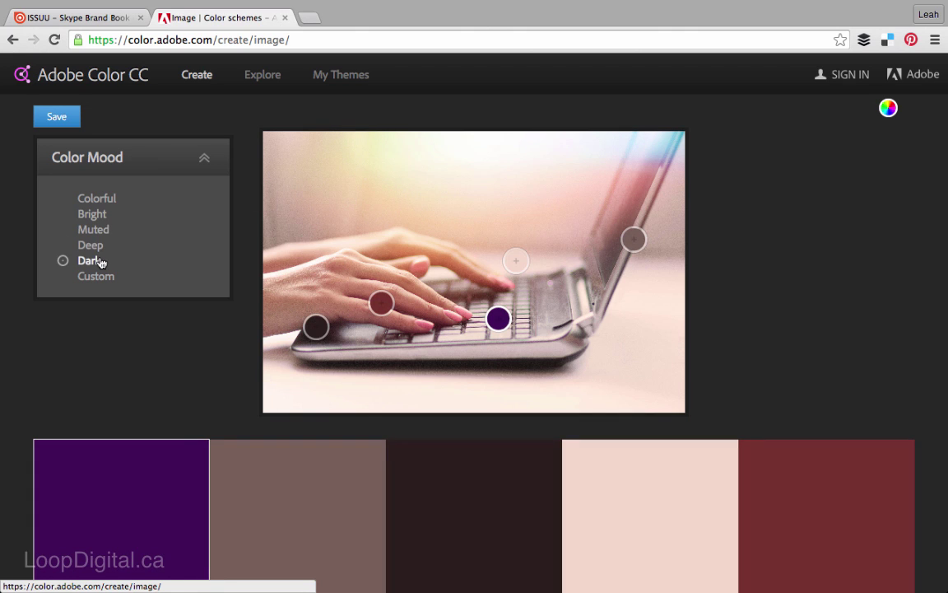
left_click(107, 277)
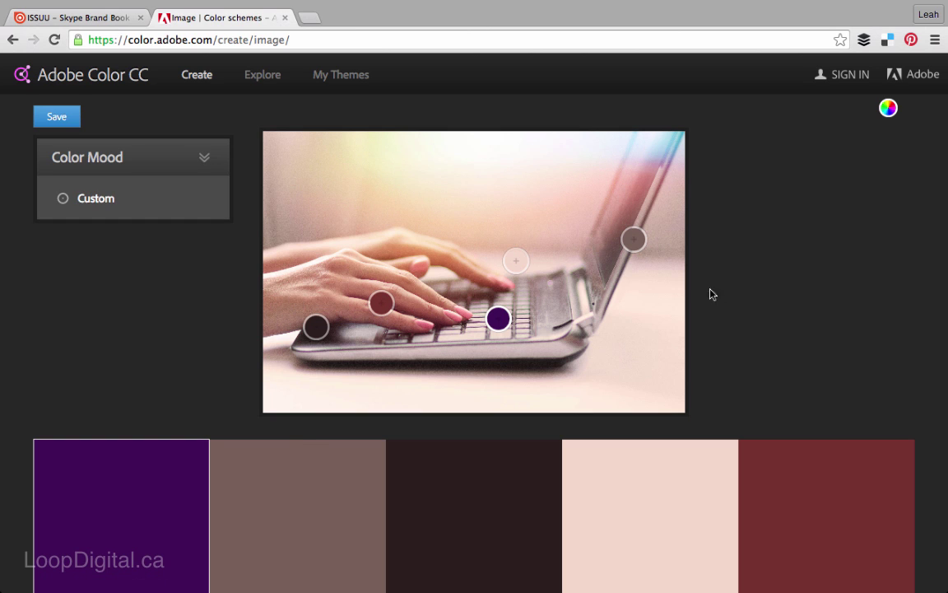
left_click(100, 199)
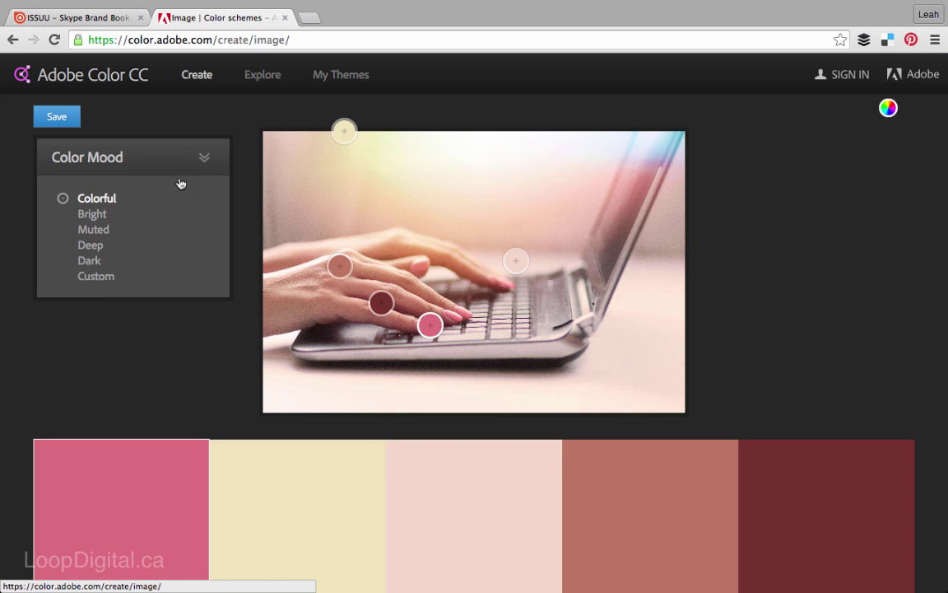
scroll(886, 353, "down", 5)
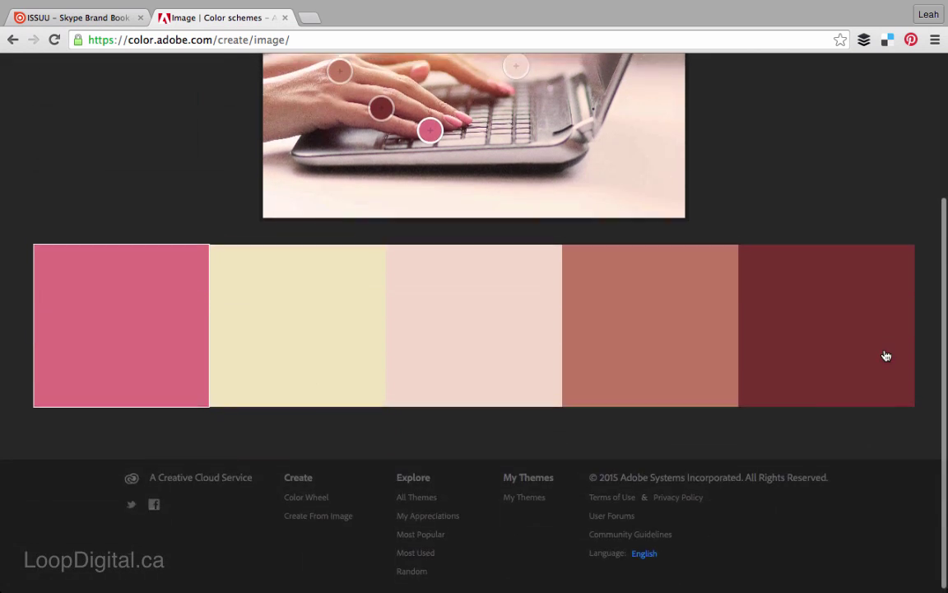
scroll(886, 354, "up", 5)
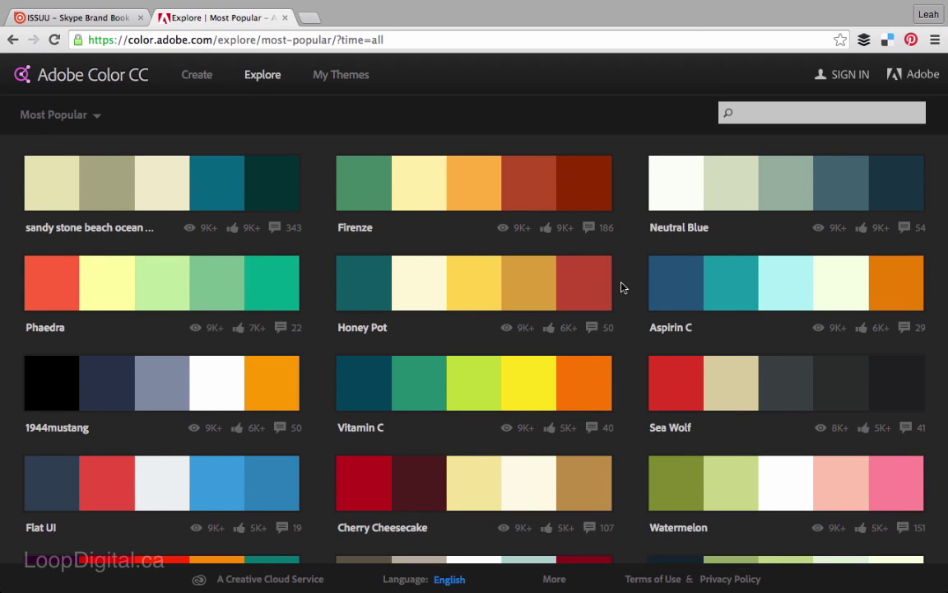
scroll(623, 287, "down", 1)
scroll(623, 287, "up", 1)
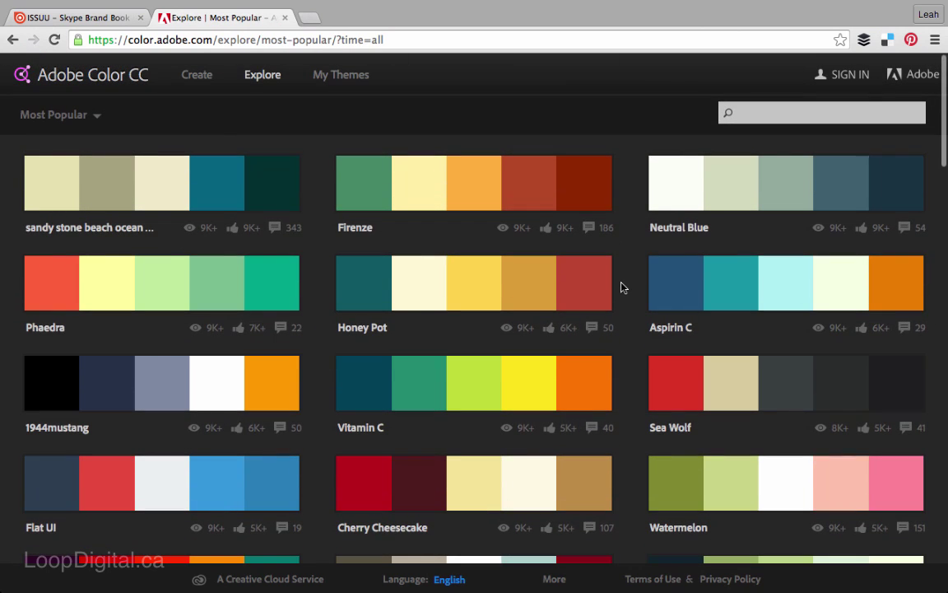
scroll(623, 287, "down", 3)
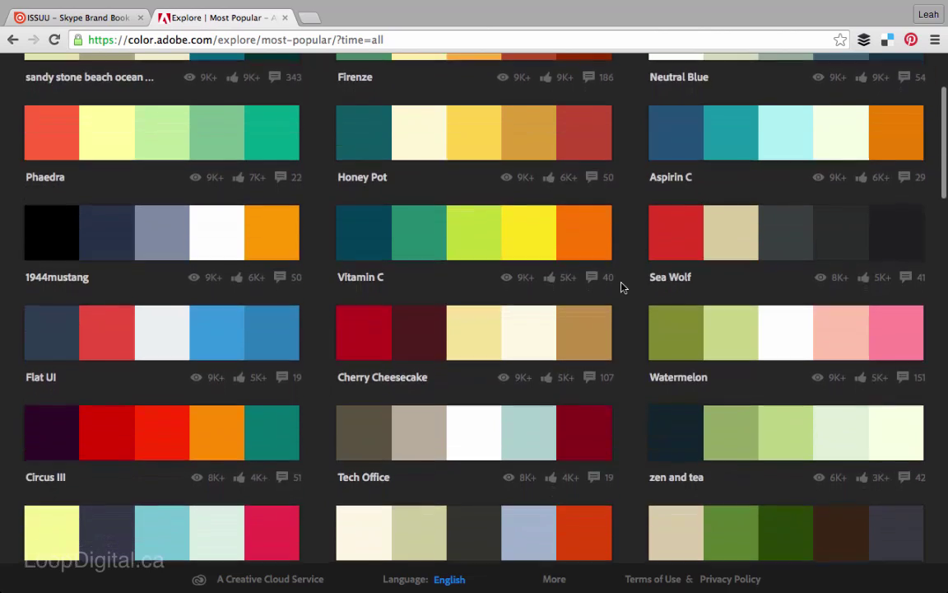
scroll(623, 287, "down", 2)
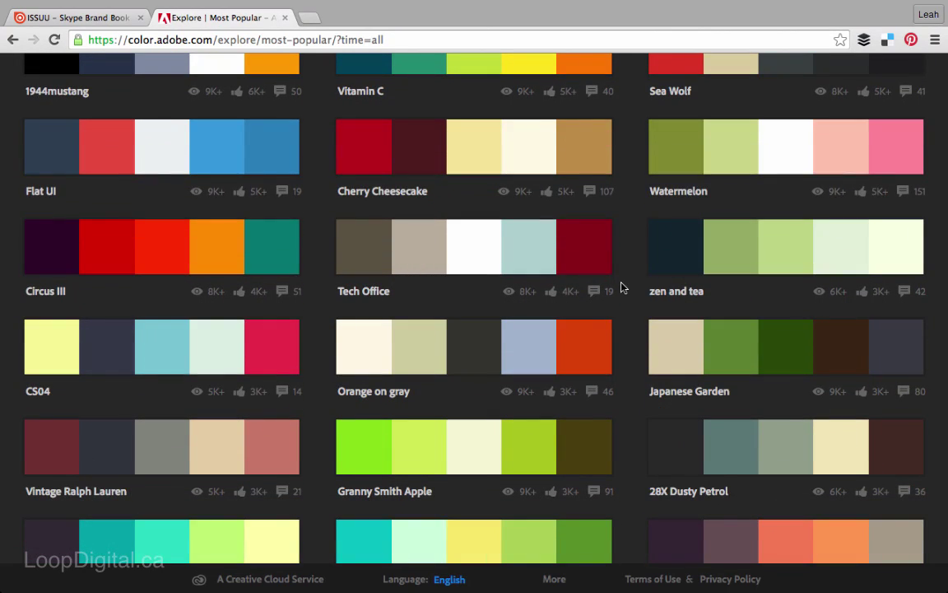
scroll(623, 288, "down", 1)
scroll(623, 287, "down", 4)
scroll(623, 288, "up", 8)
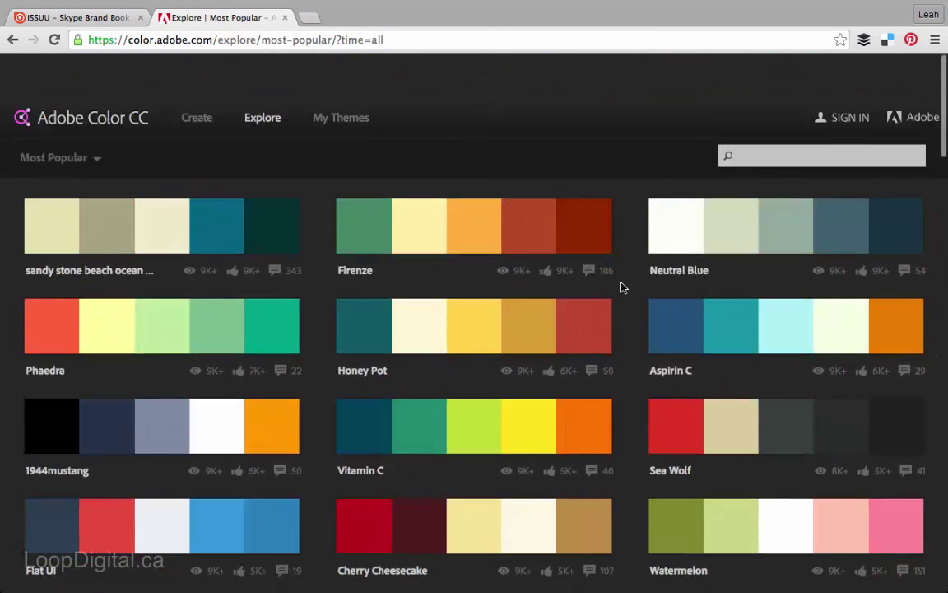